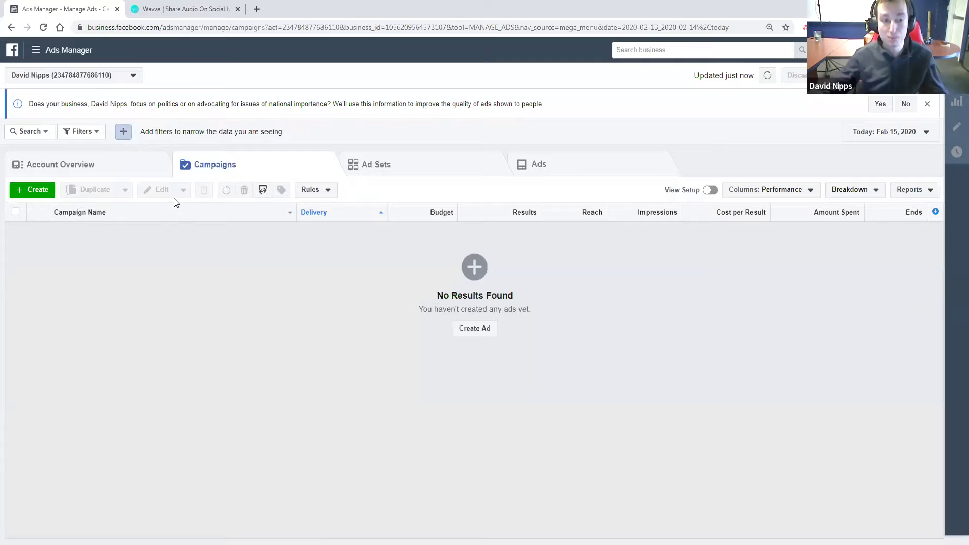
Start a new campaign, dismiss the saved draft summary, and choose Conversions as the marketing objective
left_click(29, 187)
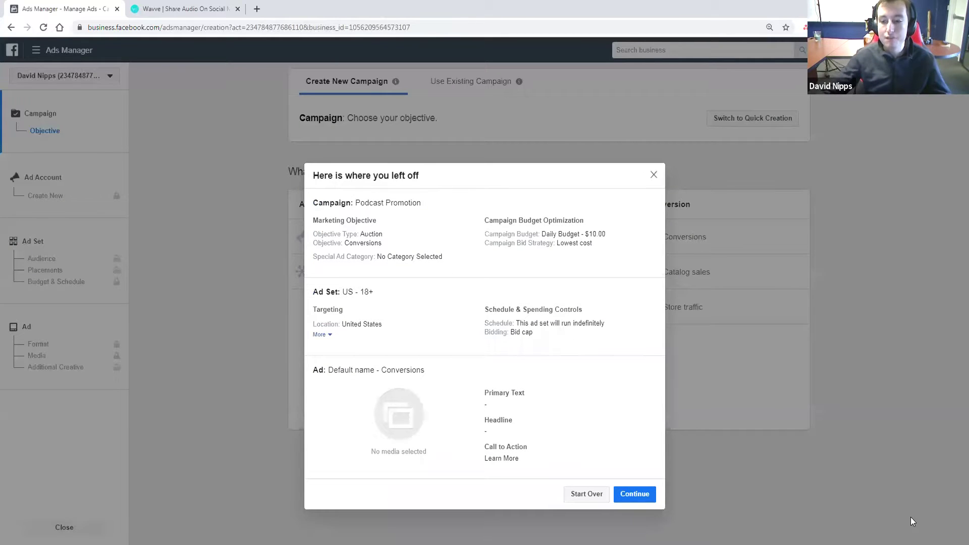
left_click(654, 175)
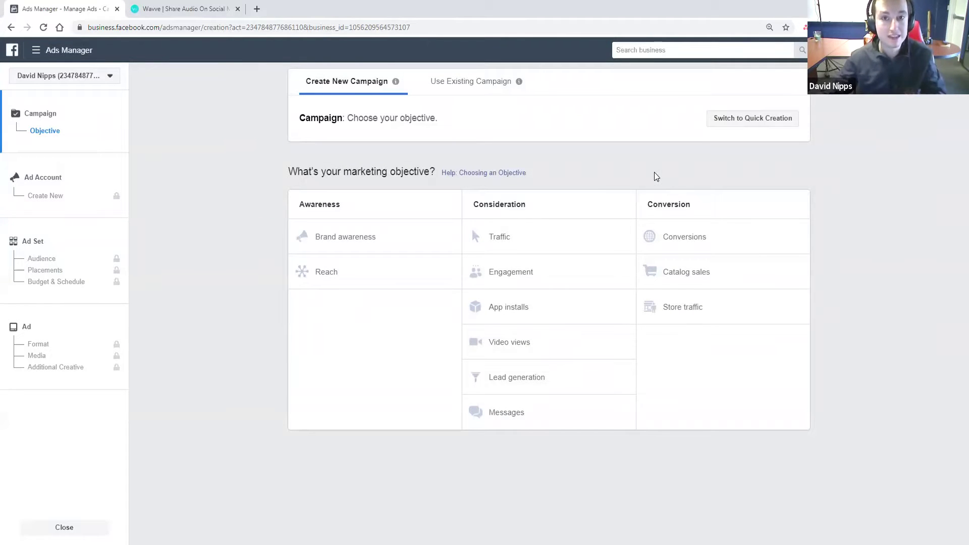
left_click(693, 236)
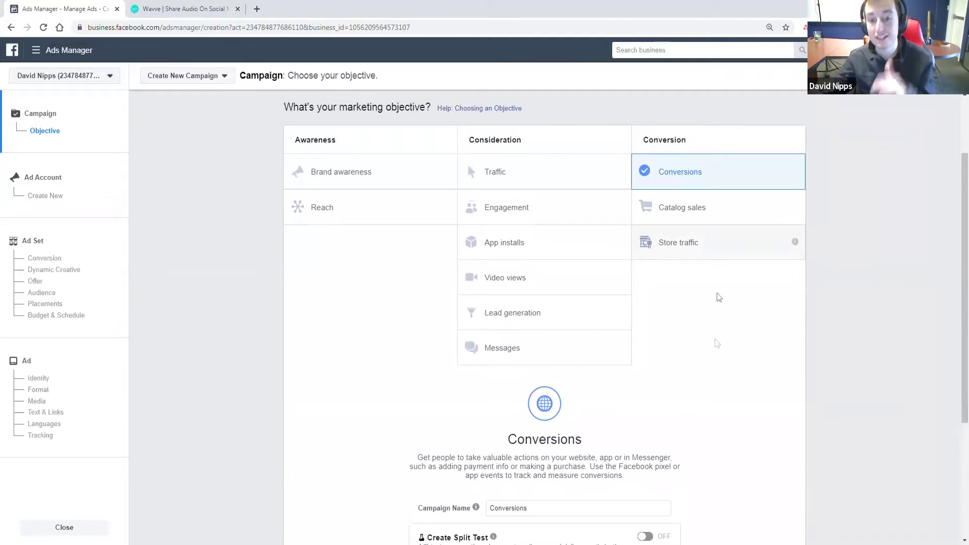
Name the campaign "Podcast Promotion"
scroll(687, 418, "down", 3)
left_click(536, 351)
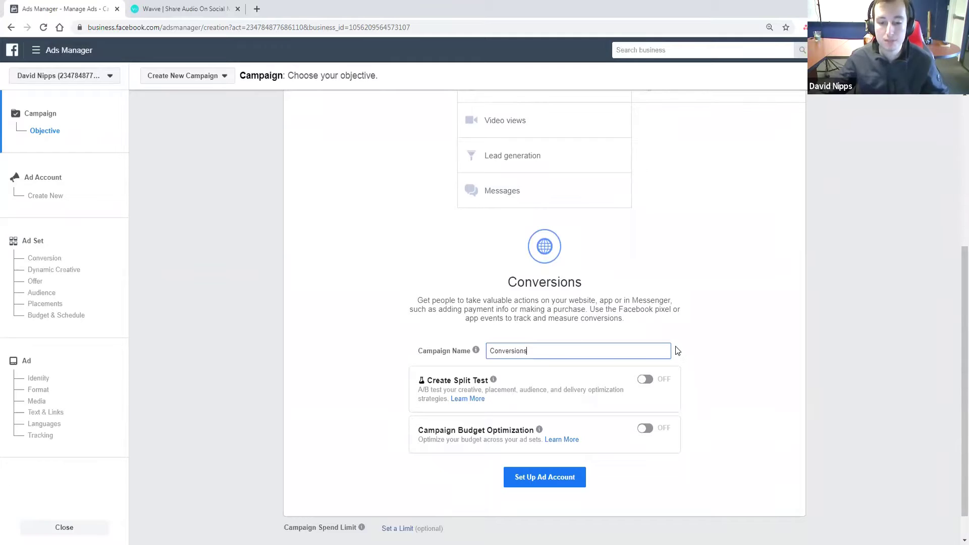
key("ctrl+a")
type("Podcast Prom")
type("oito")
key("BackSpace")
key("BackSpace")
type("ion")
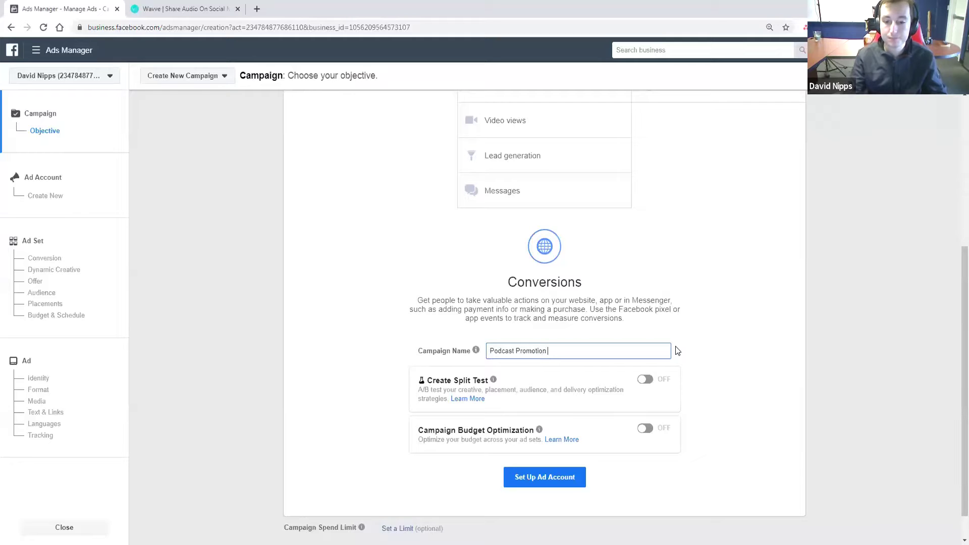
Turn on Campaign Budget Optimization and set the daily campaign budget to $10
left_click(645, 429)
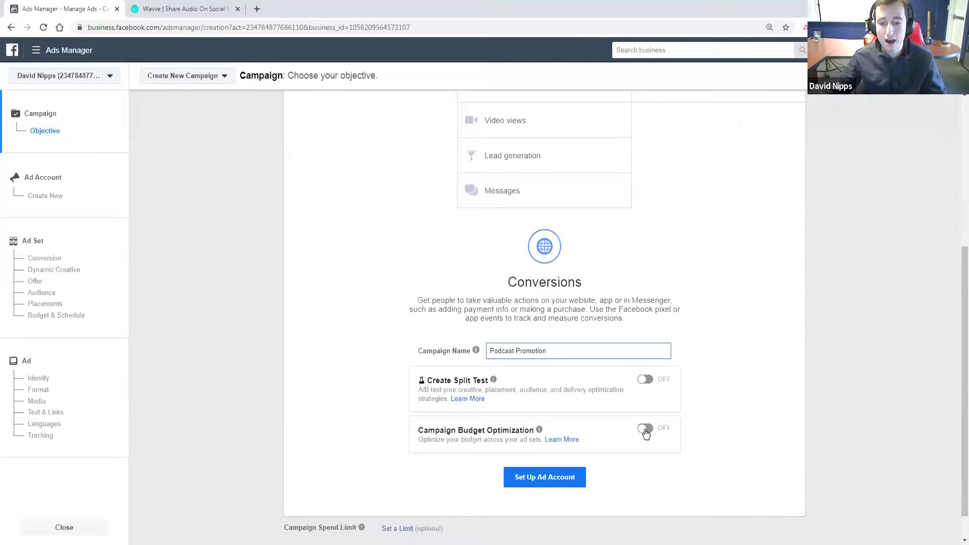
scroll(763, 413, "down", 2)
left_click(646, 363)
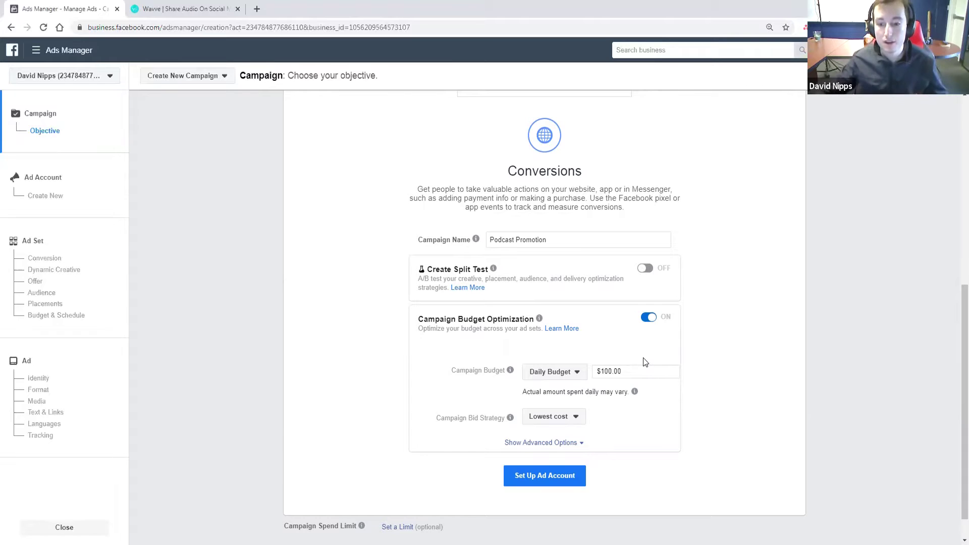
left_click_drag(638, 370, 417, 362)
type("10")
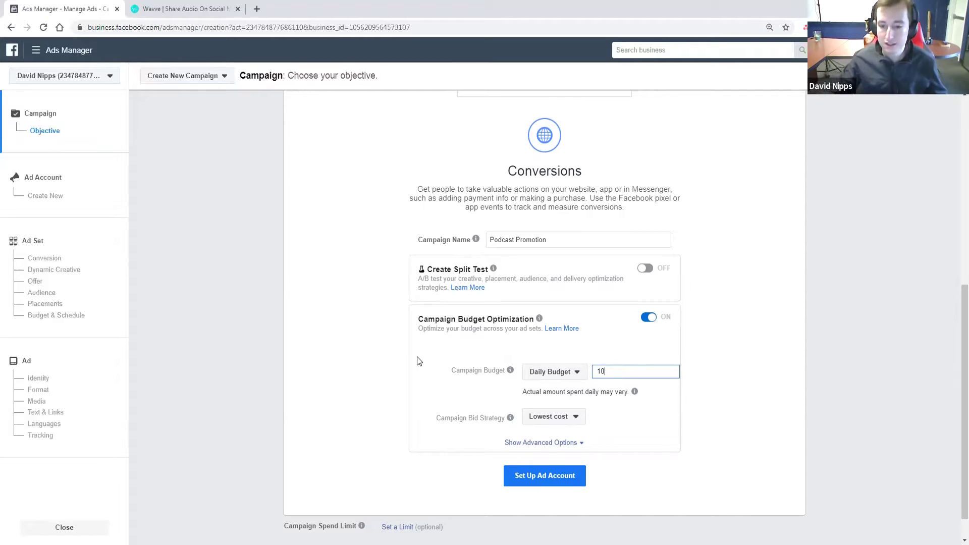
left_click(713, 410)
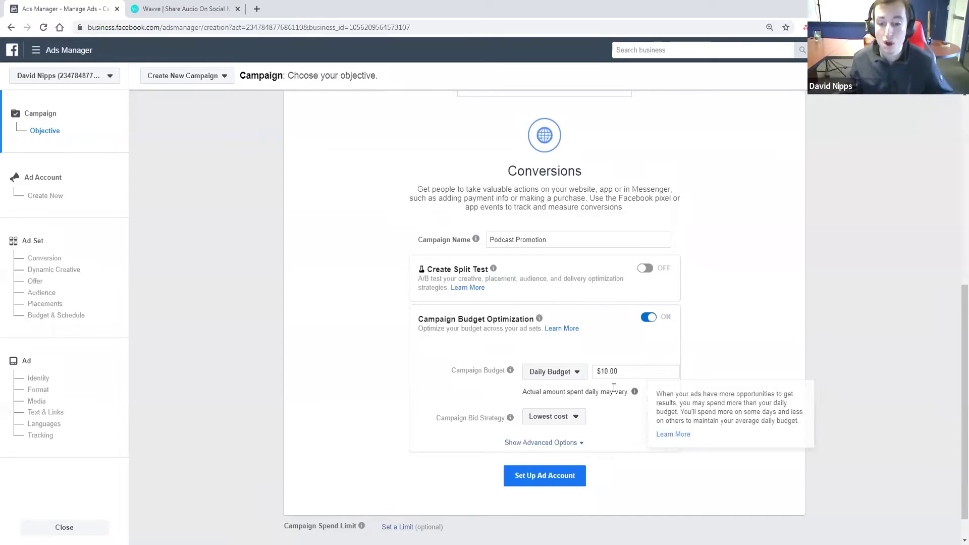
Check the campaign bid strategy choices, keep Lowest cost, and continue to the ad set setup
left_click(564, 418)
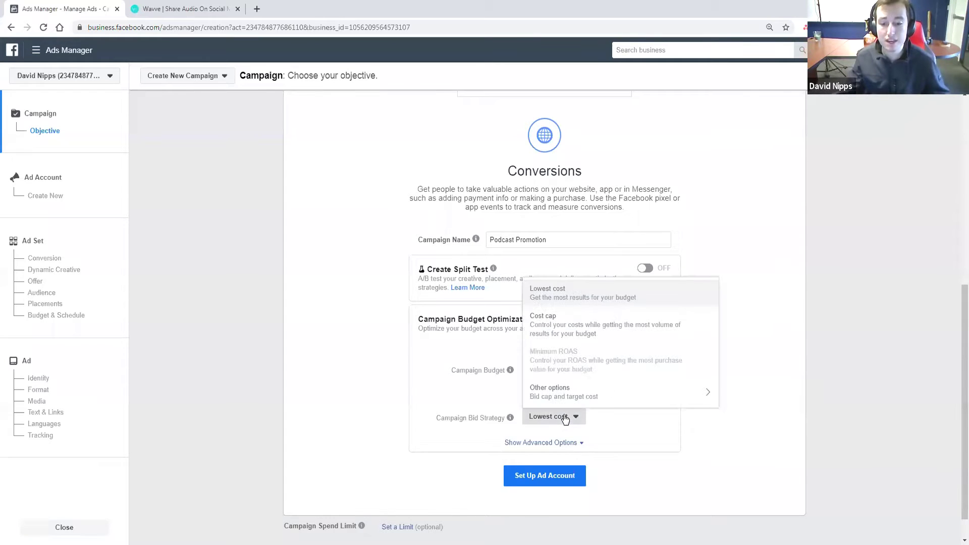
left_click(525, 368)
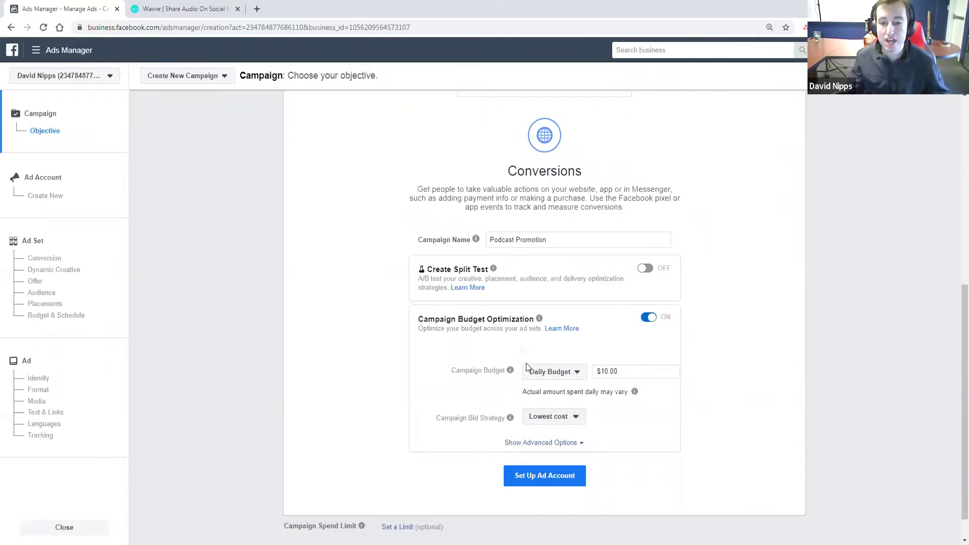
scroll(679, 393, "up", 6)
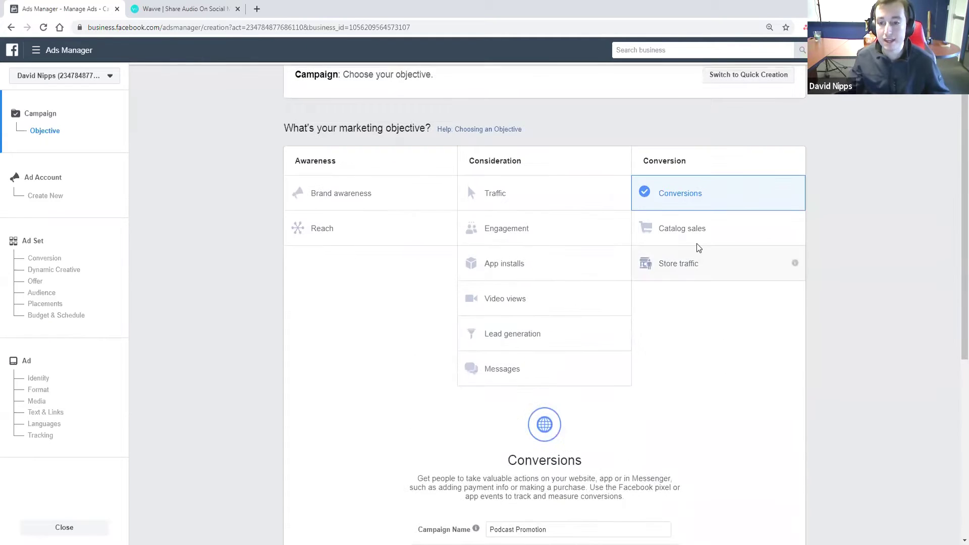
scroll(625, 370, "down", 5)
scroll(570, 403, "up", 5)
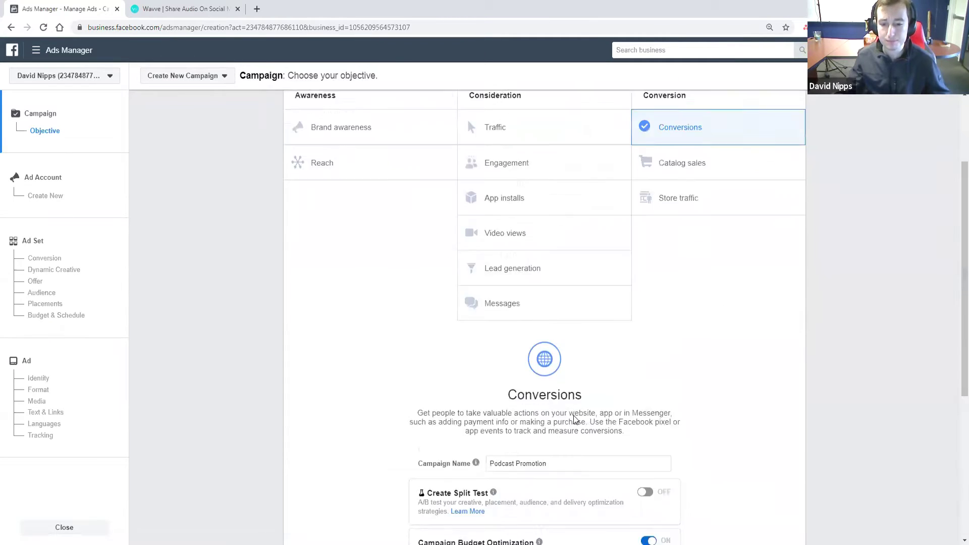
scroll(569, 423, "down", 5)
left_click(556, 445)
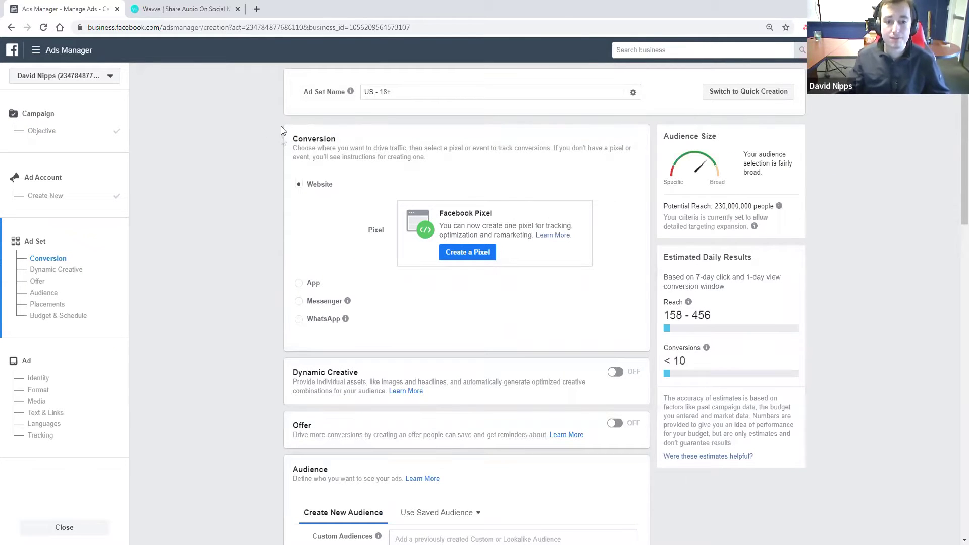
Examine the ad set's conversion, dynamic creative, offer, custom audience, location, age and gender settings
double_click(314, 139)
left_click(343, 145)
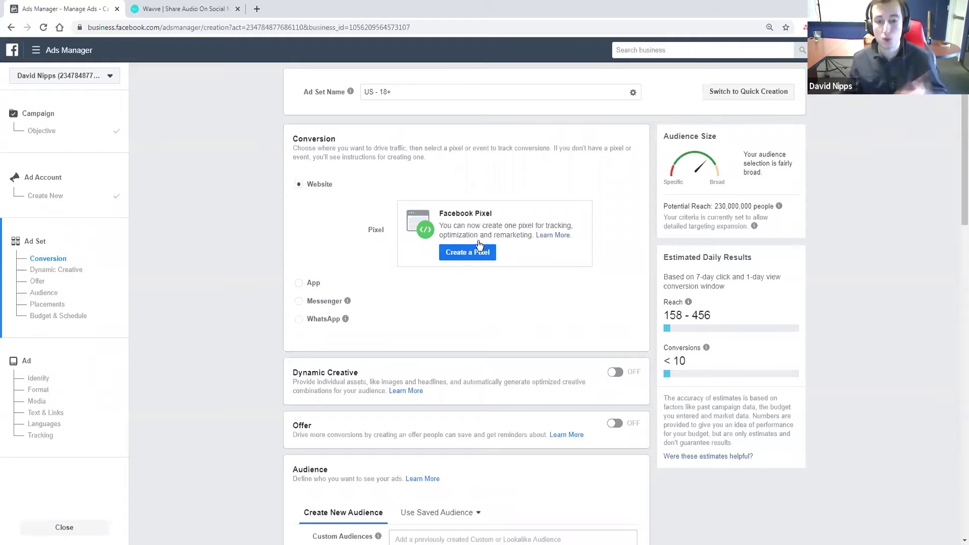
scroll(467, 268, "down", 1)
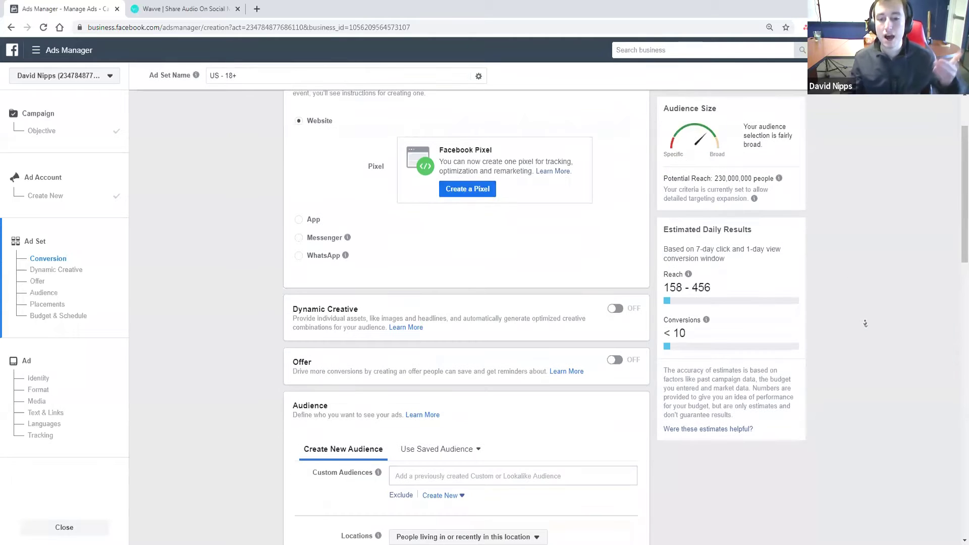
scroll(480, 281, "down", 3)
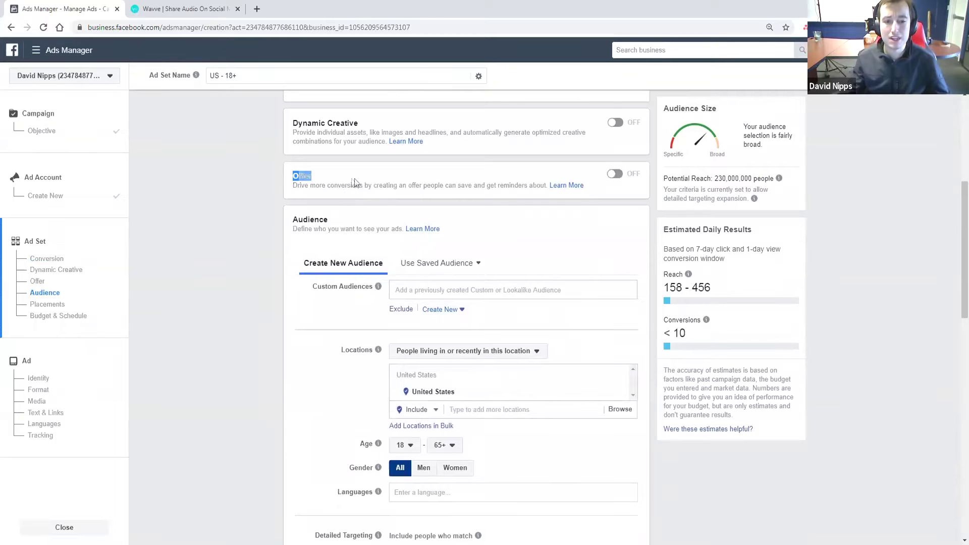
scroll(598, 258, "down", 2)
scroll(265, 212, "up", 1)
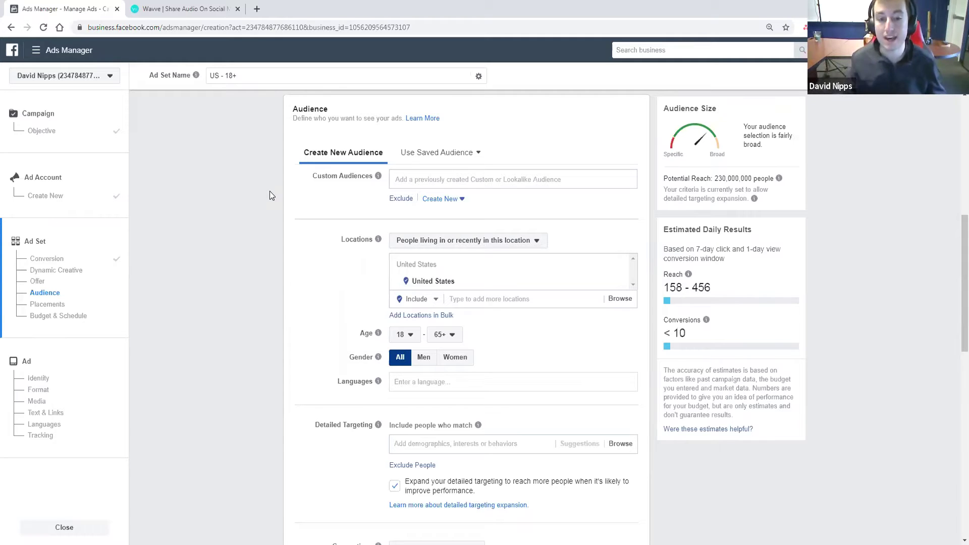
left_click(446, 181)
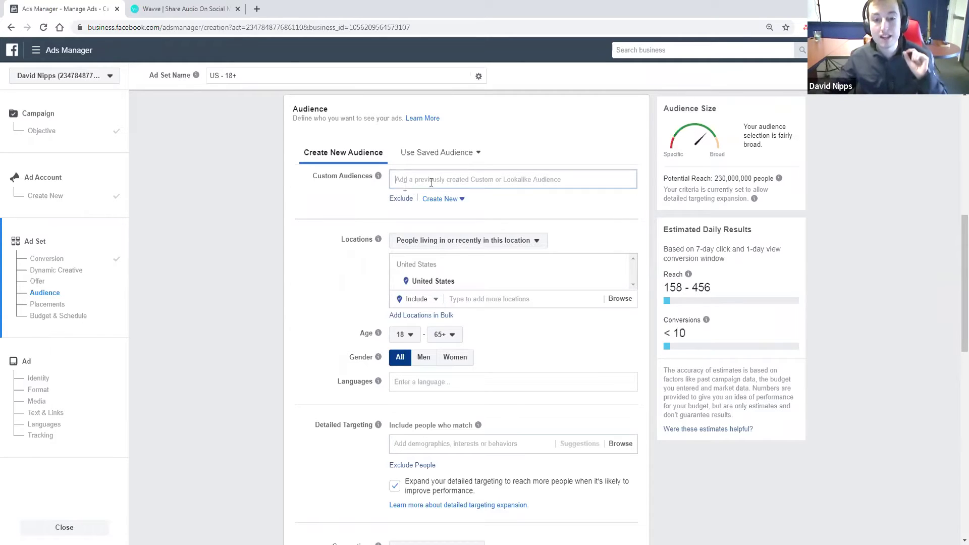
left_click(362, 201)
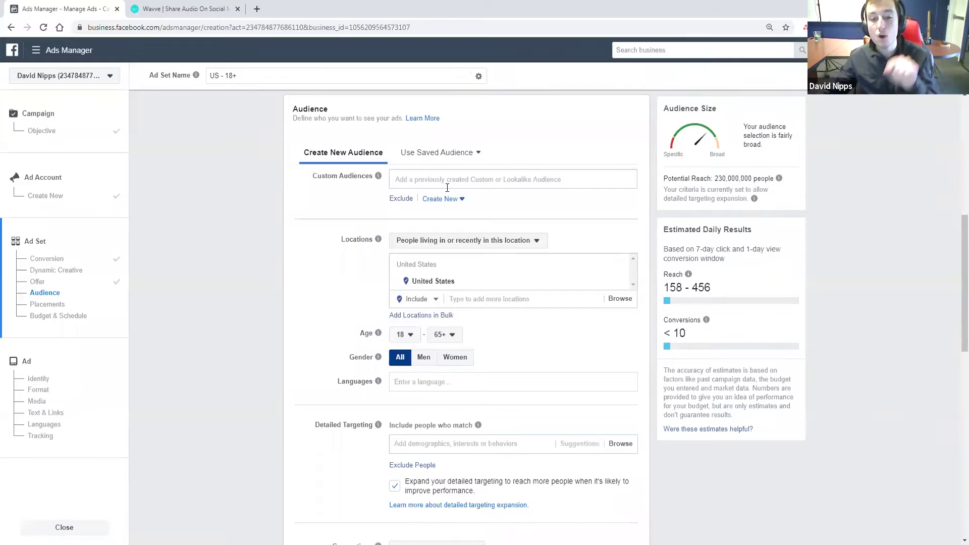
scroll(283, 232, "down", 1)
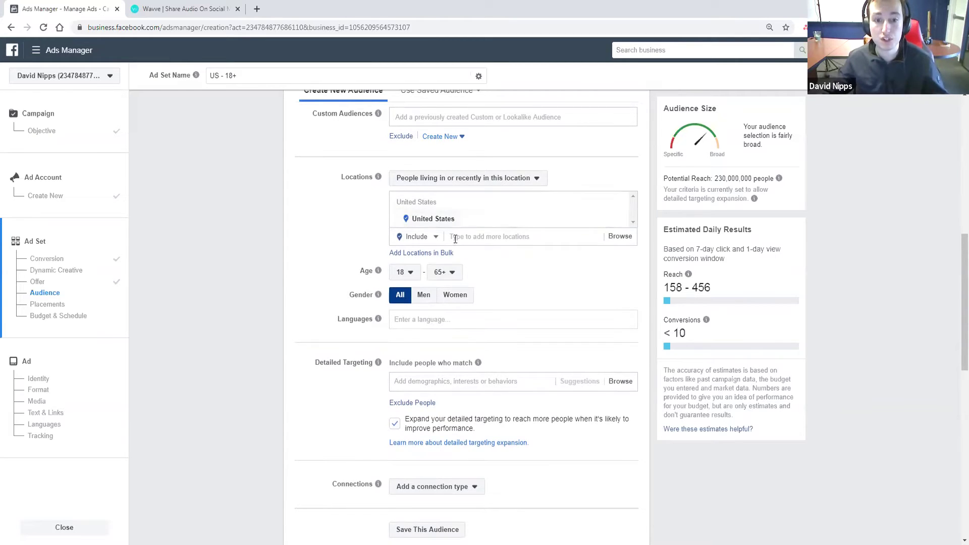
scroll(455, 240, "down", 1)
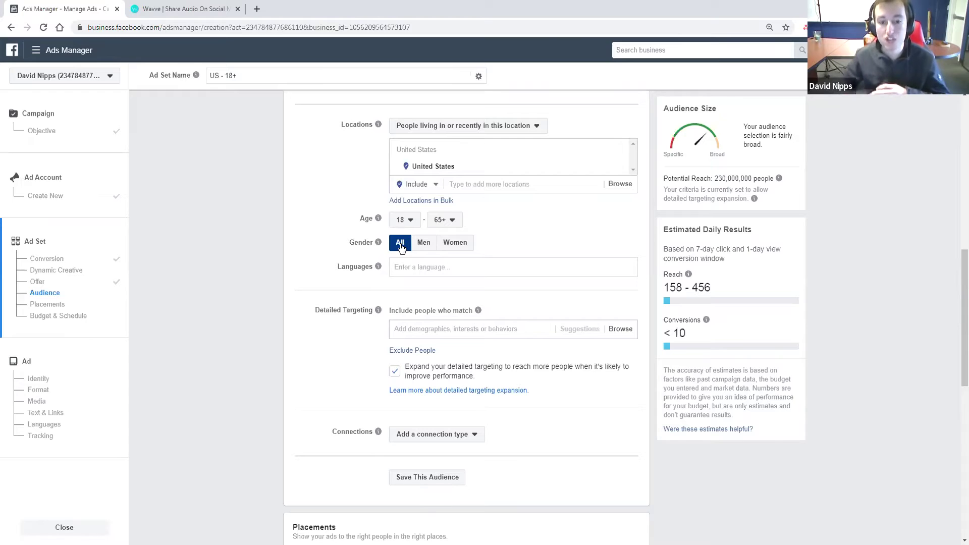
Disable detailed targeting expansion and add the interest Tiger Woods to the audience's detailed targeting
scroll(265, 283, "down", 2)
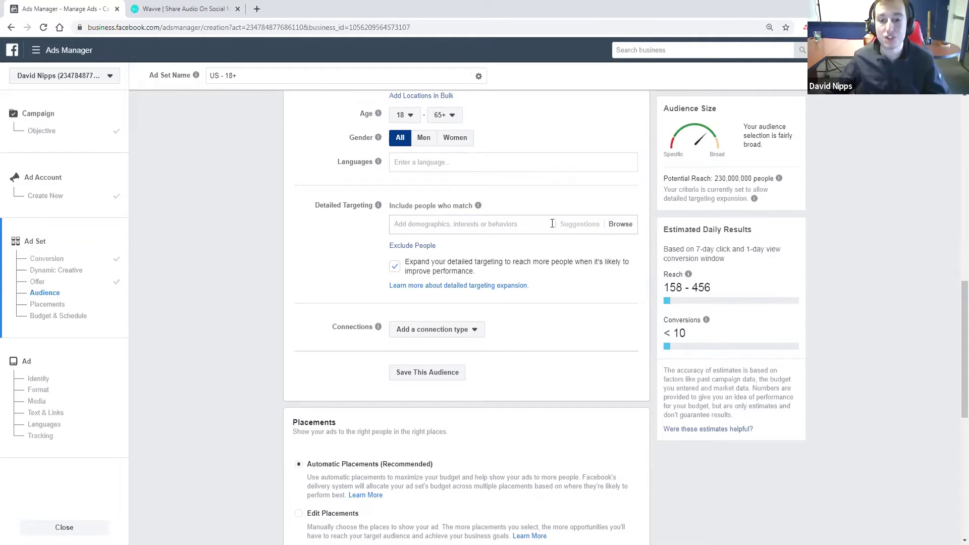
left_click(395, 268)
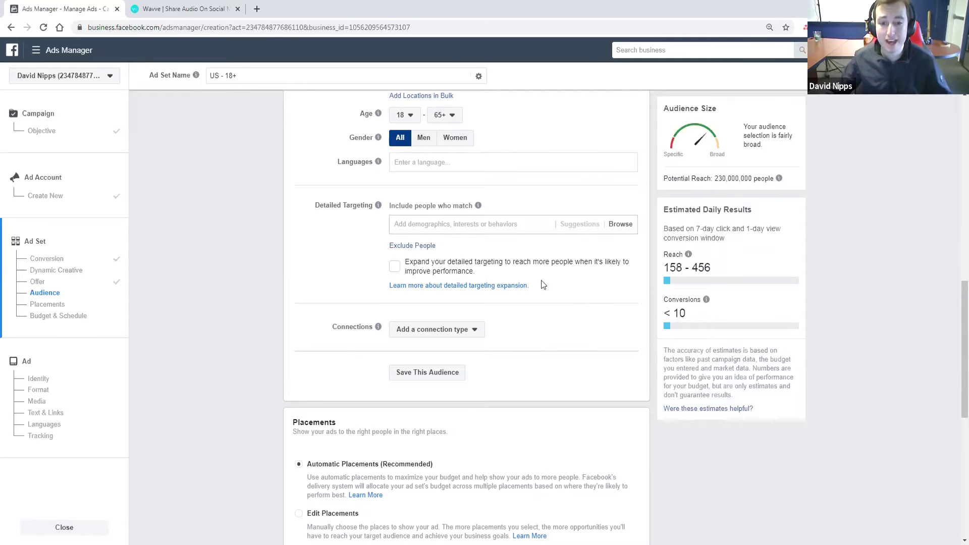
left_click(413, 224)
type("tiger gol")
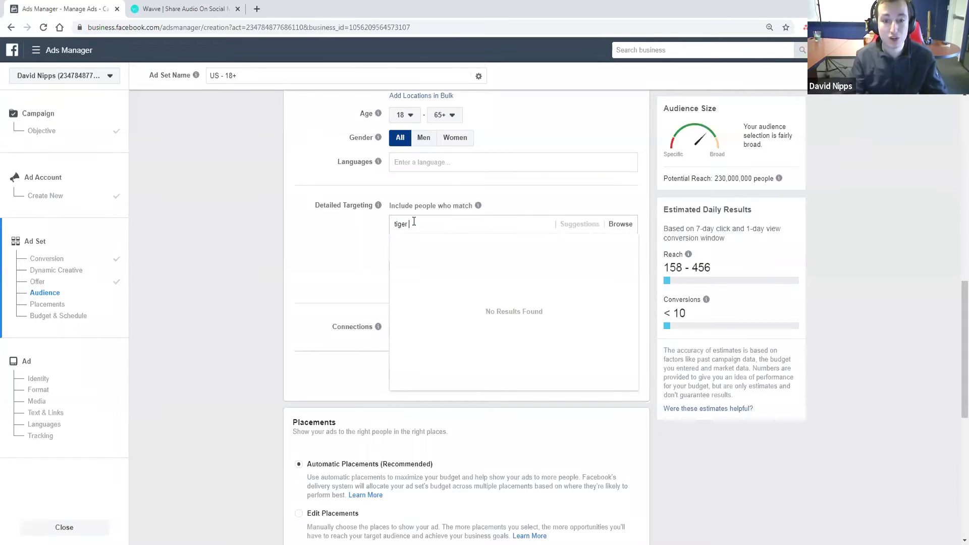
key("BackSpace")
key("BackSpace")
type("woods")
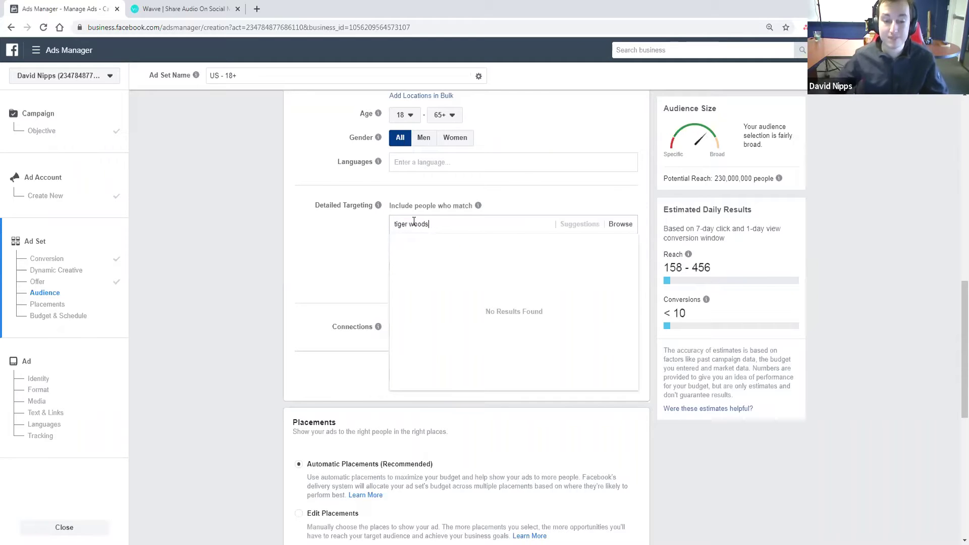
left_click(500, 239)
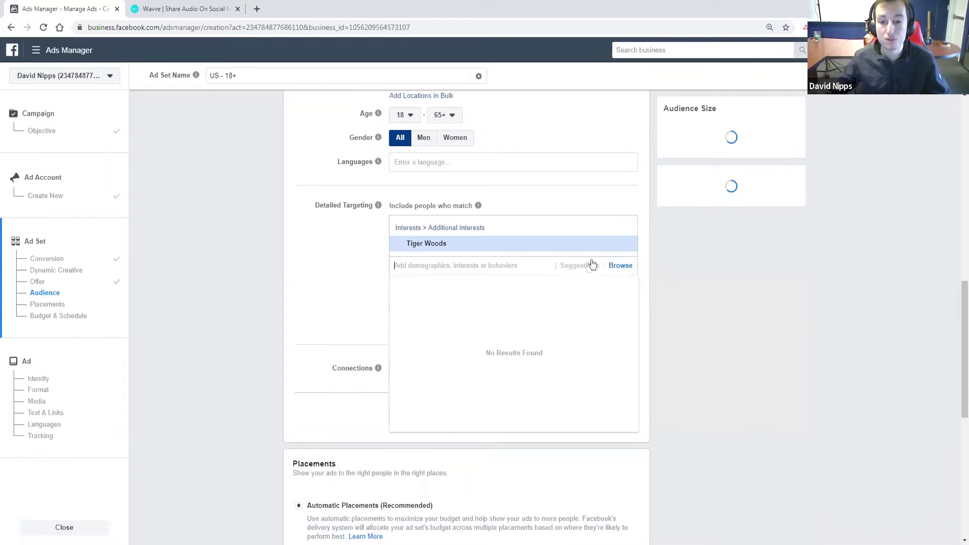
Look through the suggested interests related to Tiger Woods and close the list without adding any
scroll(462, 358, "down", 2)
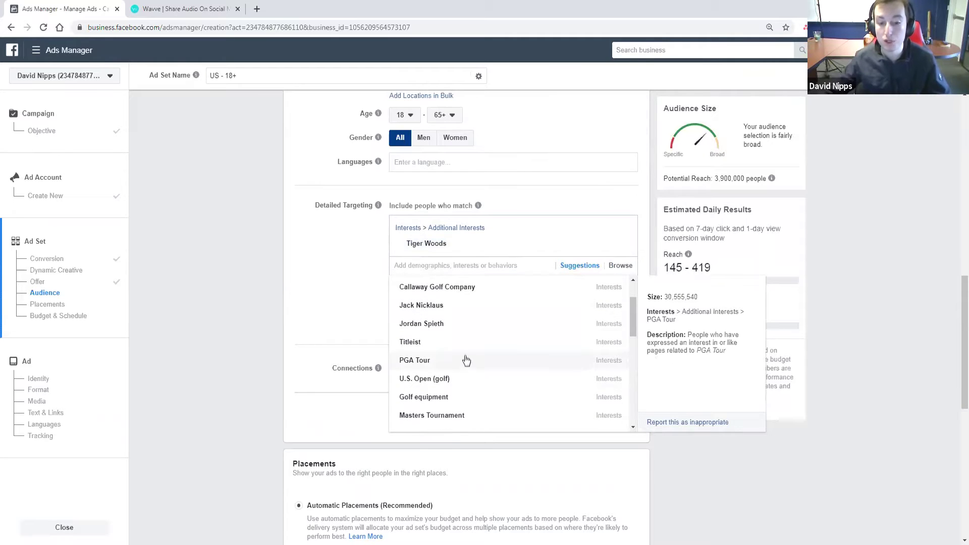
scroll(462, 359, "up", 2)
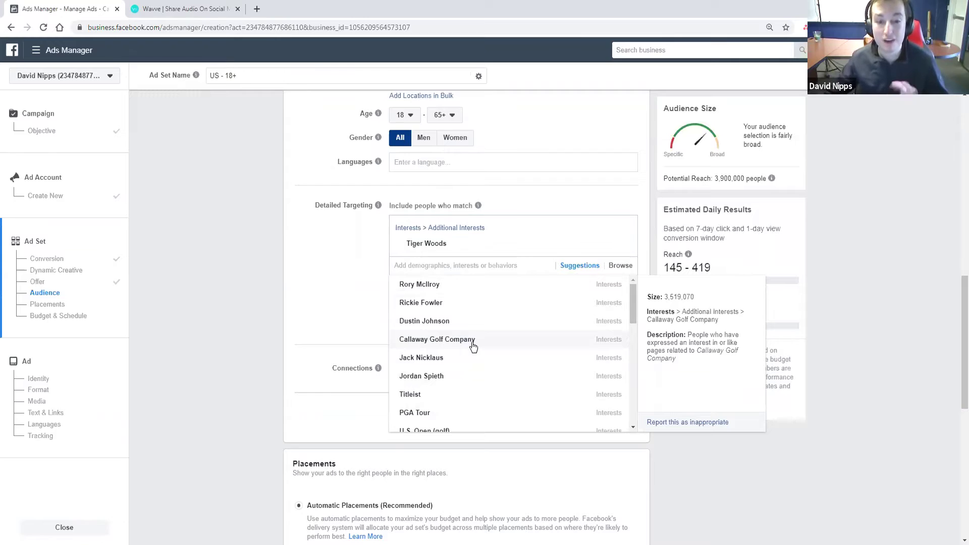
left_click(322, 271)
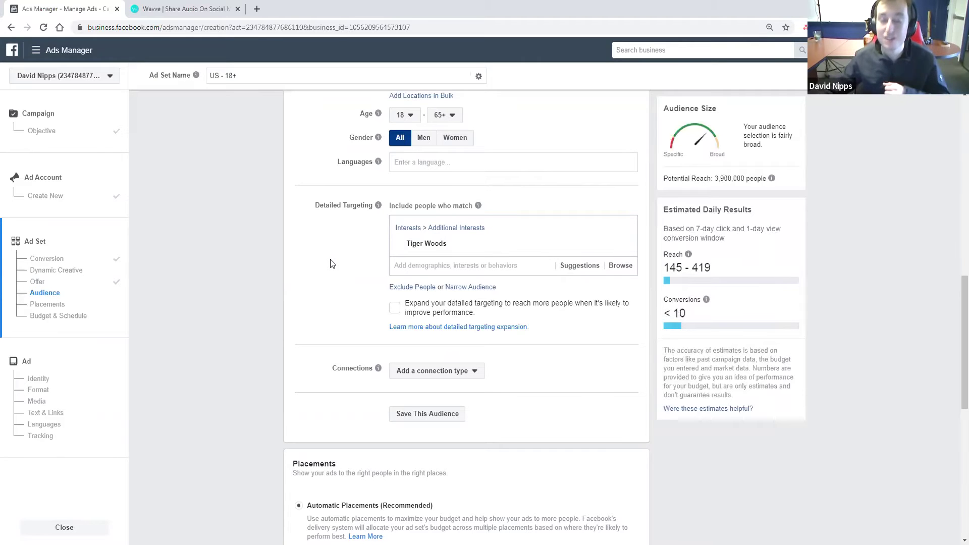
Switch the ad set's placements from automatic to Edit Placements
scroll(354, 263, "down", 3)
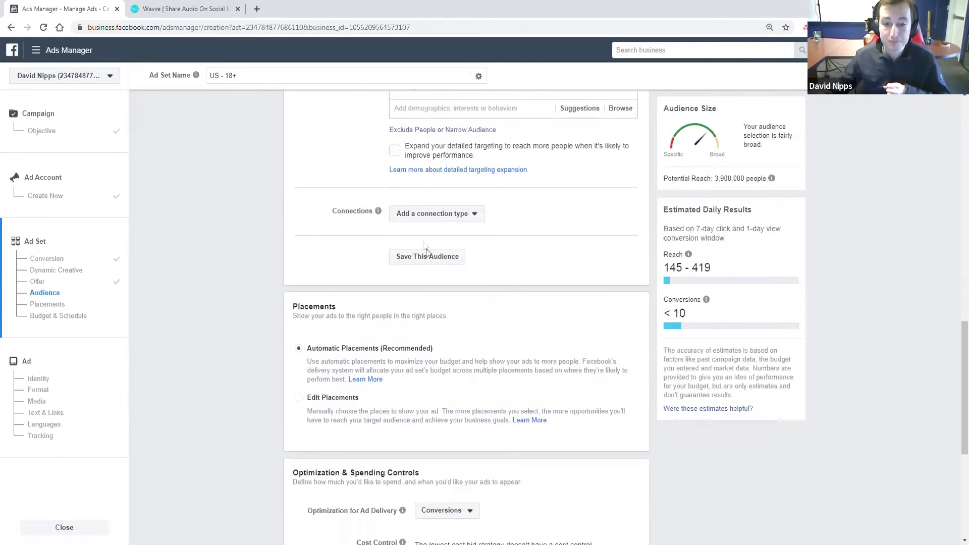
scroll(425, 250, "up", 4)
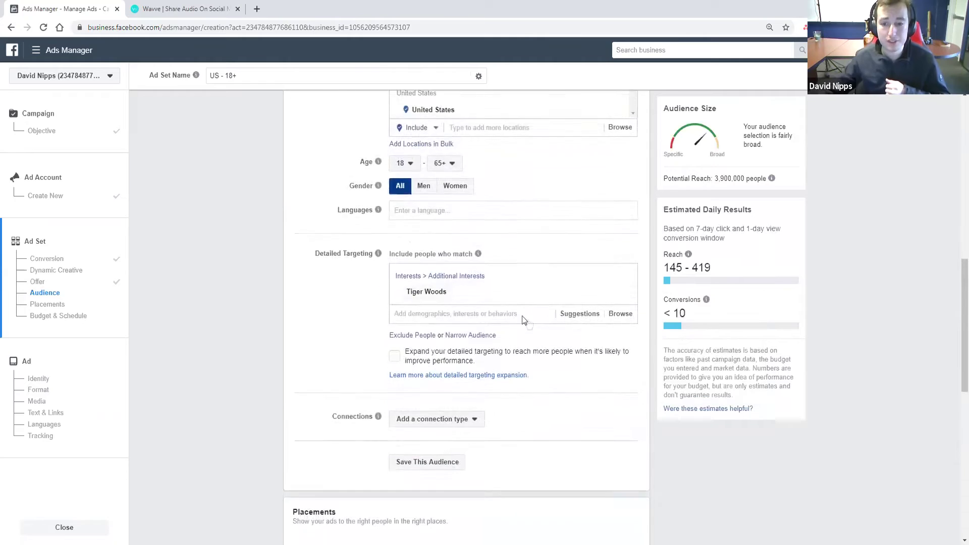
scroll(524, 319, "down", 4)
scroll(312, 226, "down", 4)
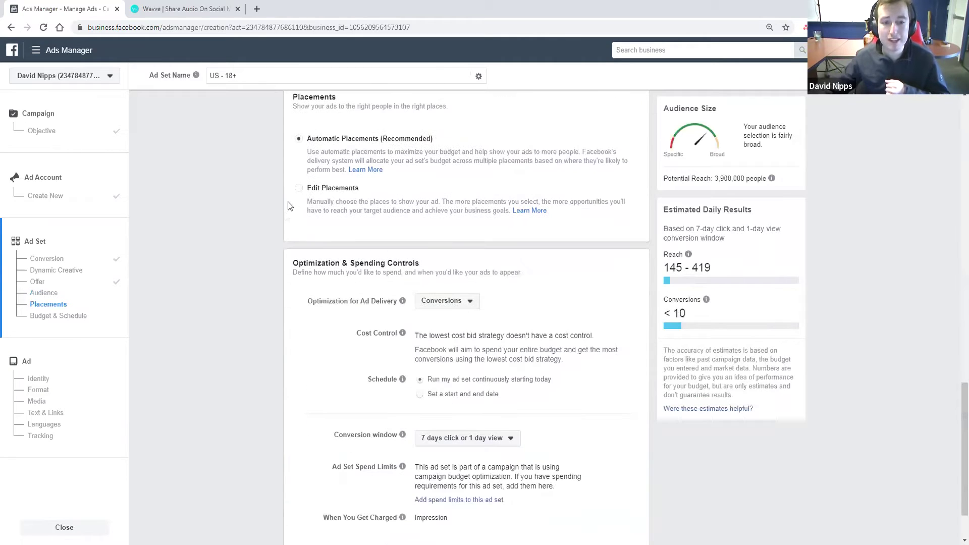
scroll(460, 345, "up", 5)
scroll(460, 346, "down", 4)
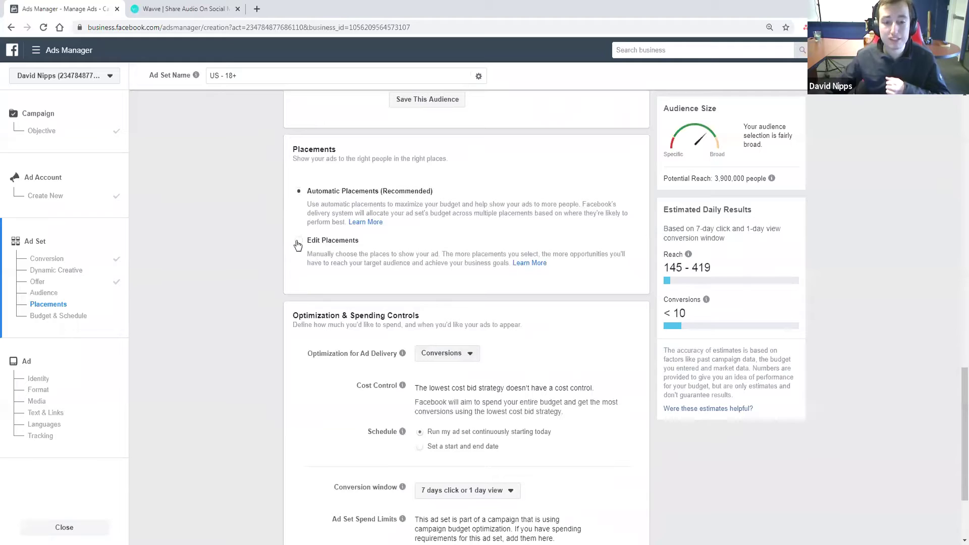
left_click(298, 242)
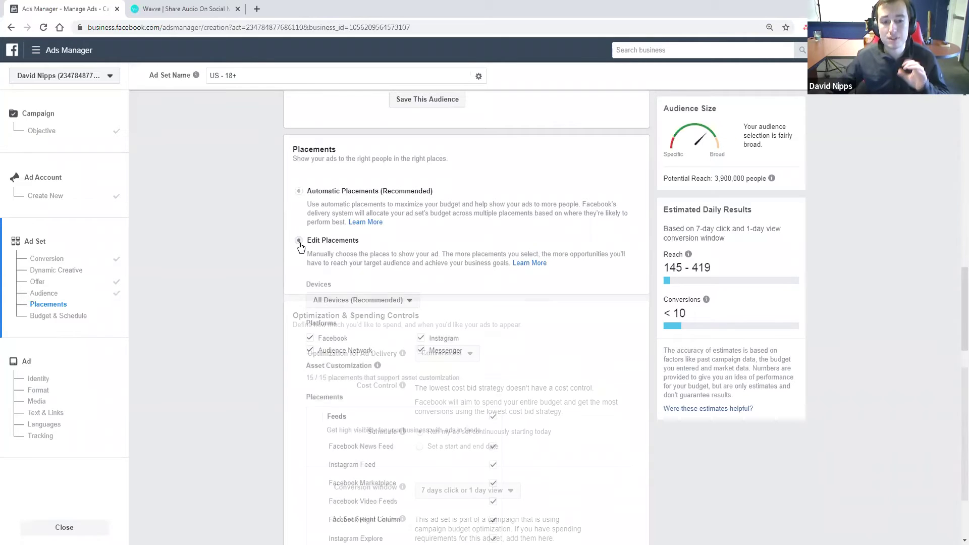
Examine the ad set's device, platform and individual placement options under Edit Placements
scroll(252, 293, "down", 3)
scroll(245, 280, "down", 1)
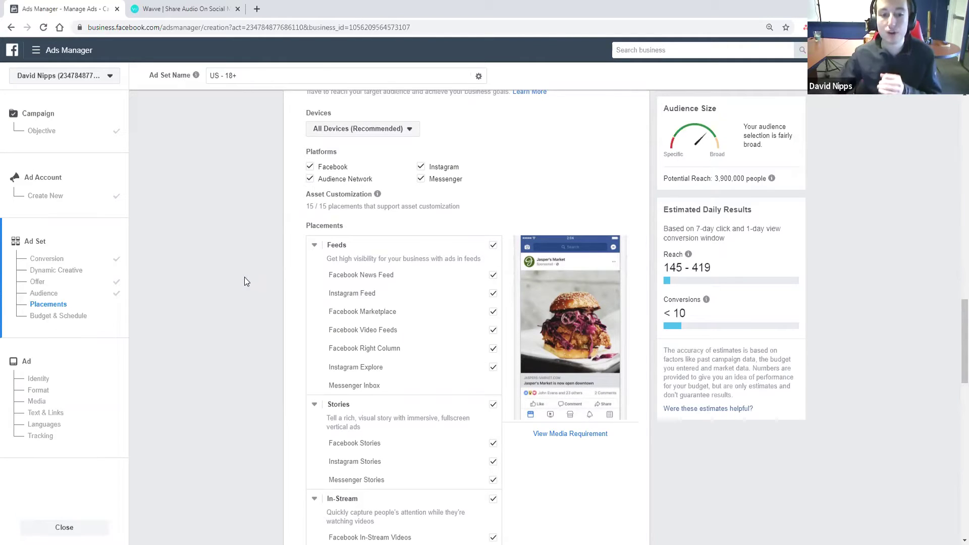
scroll(242, 276, "down", 1)
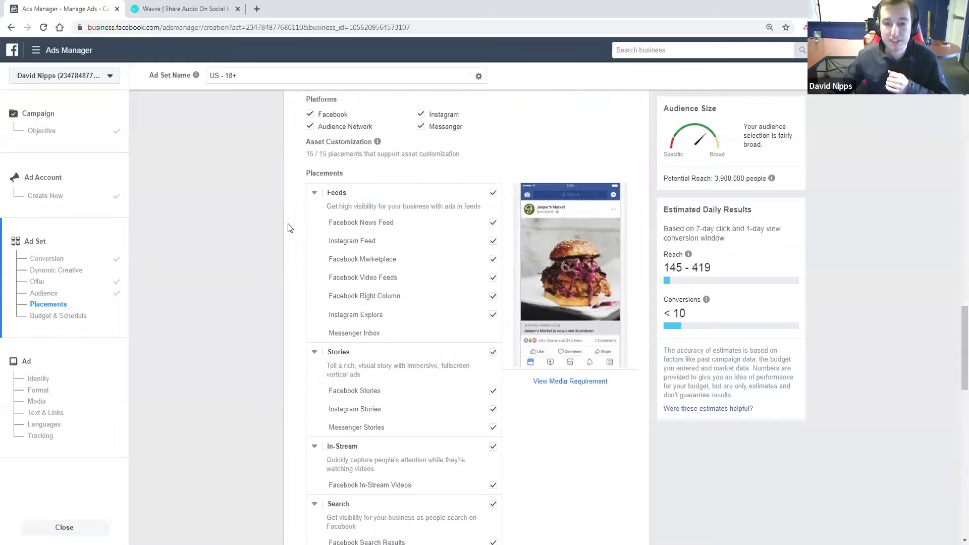
scroll(290, 222, "down", 1)
scroll(296, 220, "down", 8)
scroll(296, 220, "up", 8)
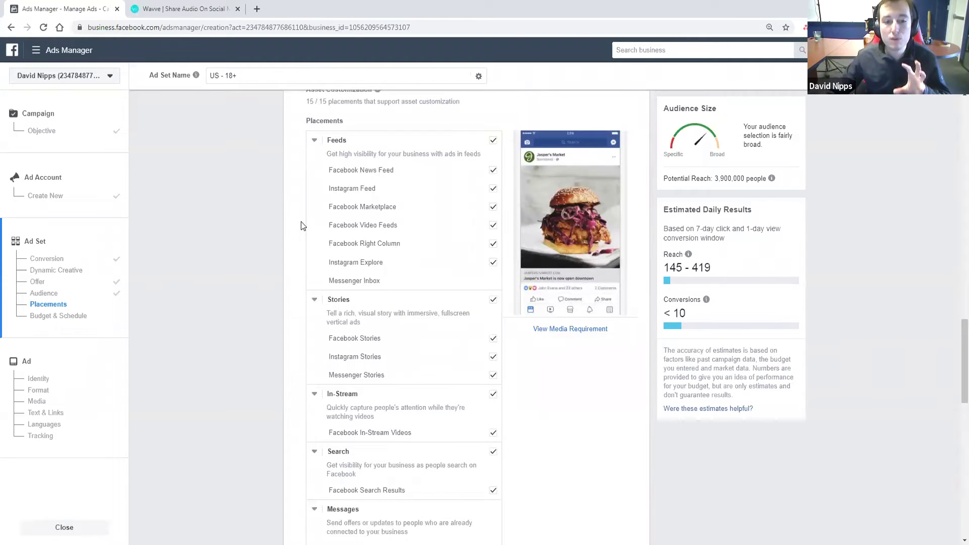
scroll(302, 225, "up", 2)
scroll(301, 224, "down", 3)
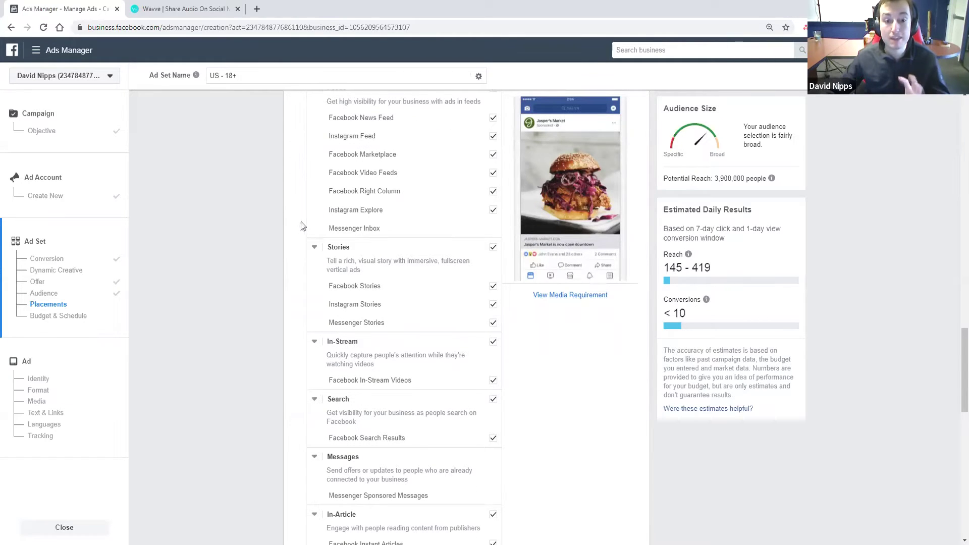
scroll(266, 252, "down", 3)
scroll(267, 255, "up", 6)
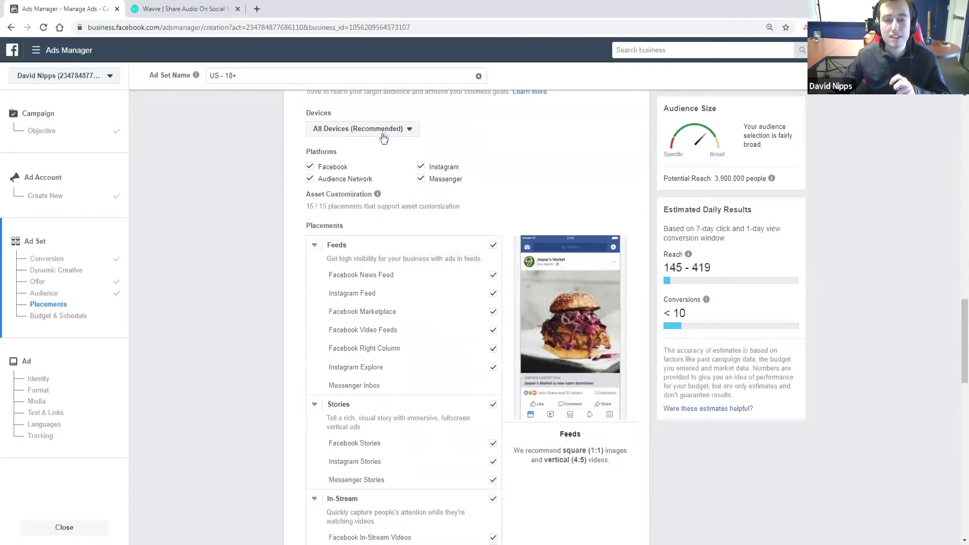
Exclude desktop from the ad set's placement devices so the ads target Mobile only
left_click(373, 133)
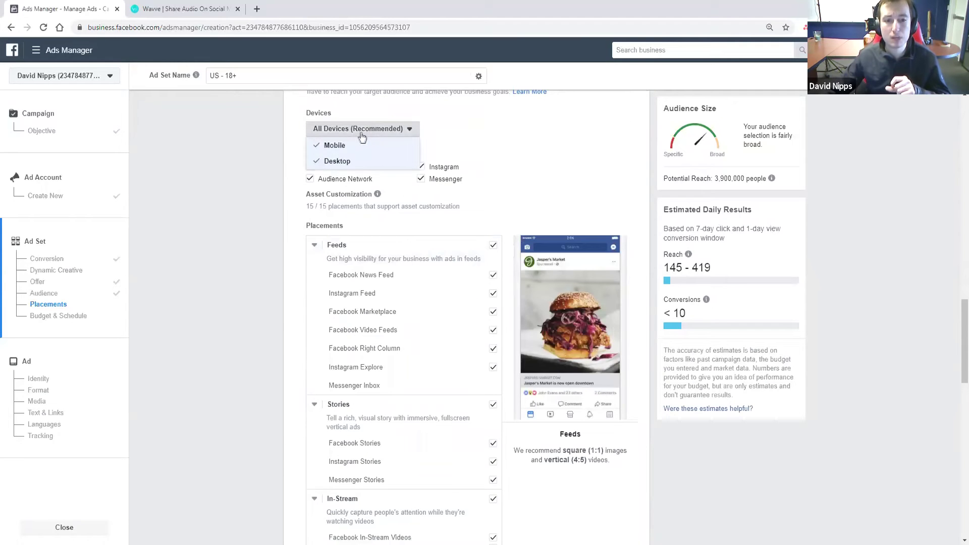
left_click(337, 160)
left_click(286, 160)
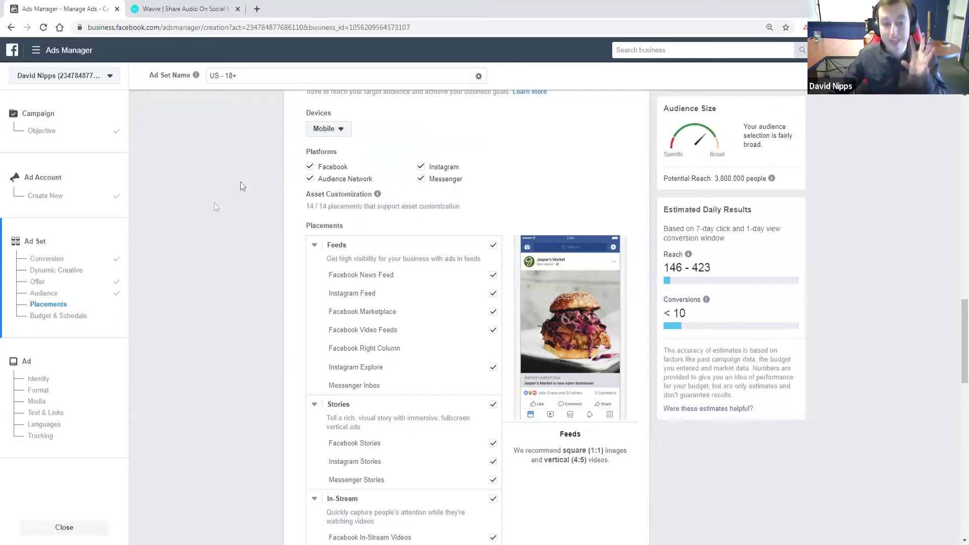
Try iOS Devices Only and Android Devices Only as the specific mobile devices, and return the setting to All Mobile Devices
scroll(214, 202, "down", 3)
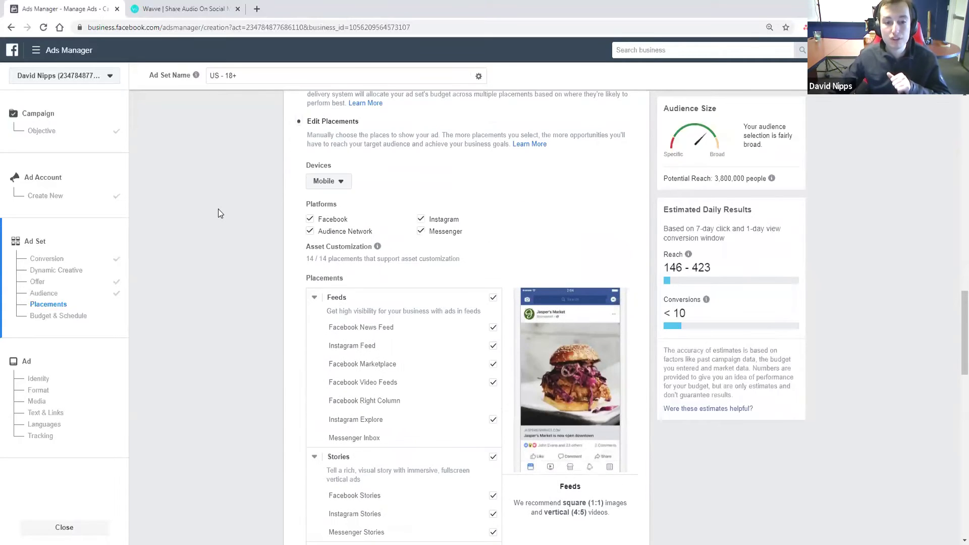
scroll(225, 225, "down", 15)
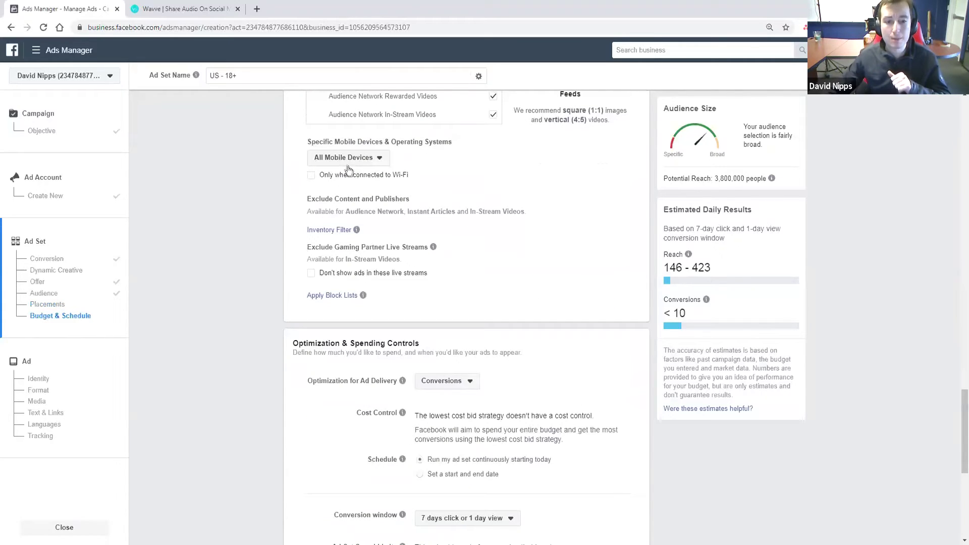
left_click(375, 160)
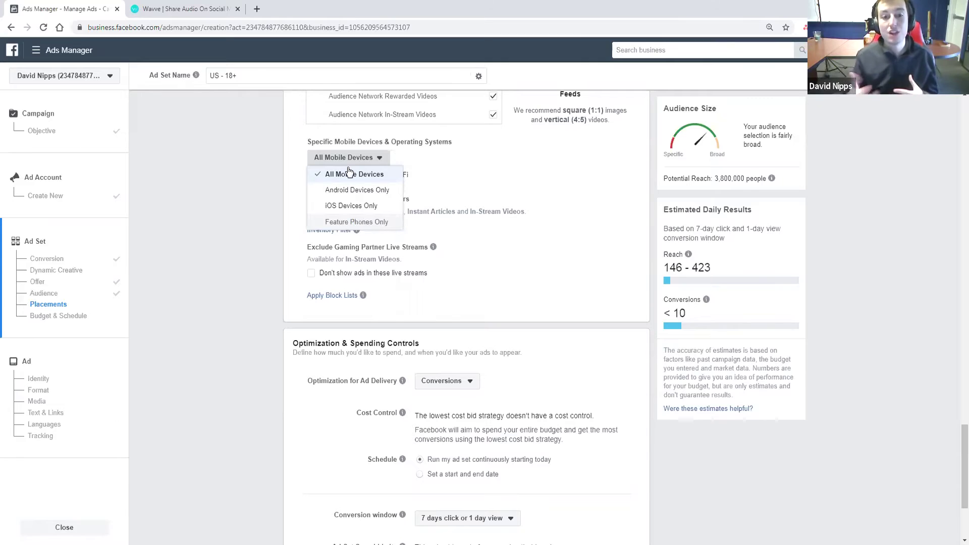
left_click(371, 206)
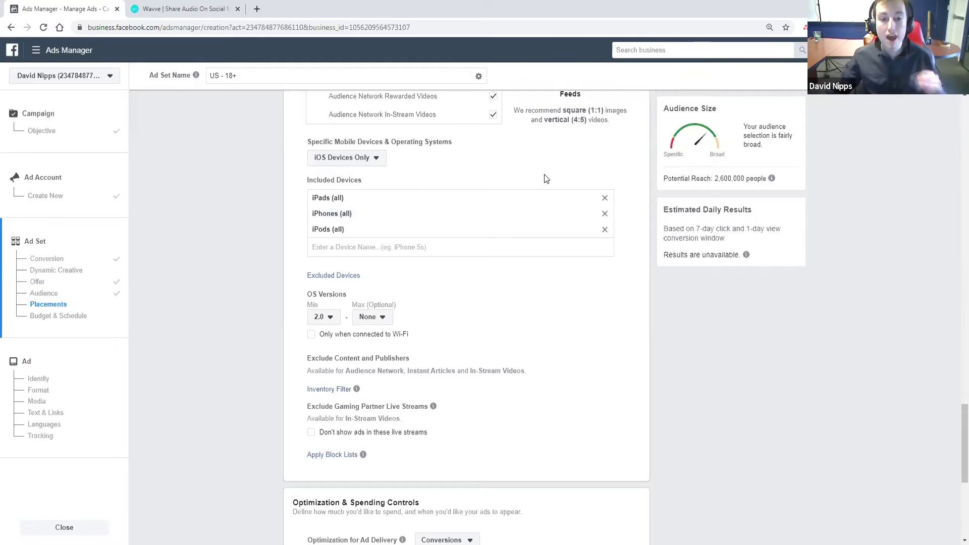
left_click(377, 158)
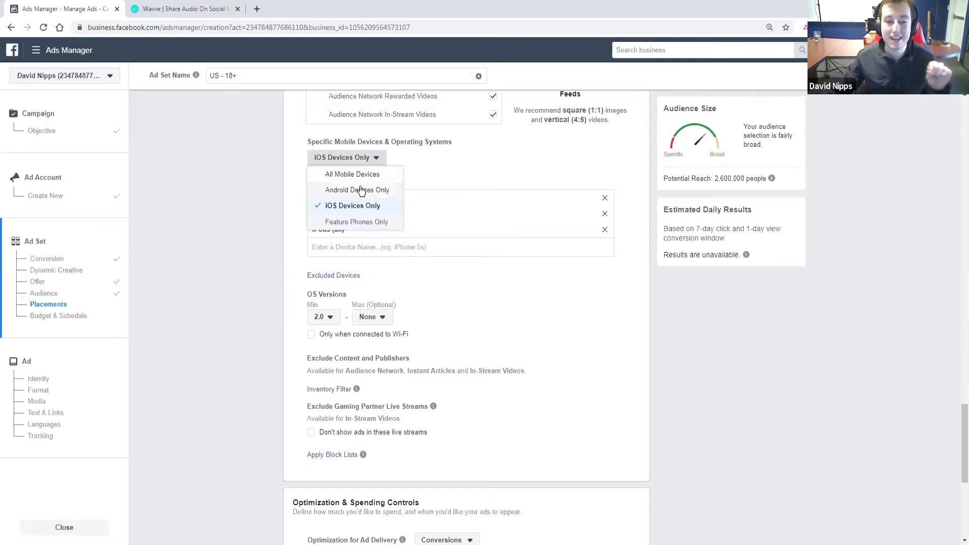
left_click(357, 190)
left_click(391, 158)
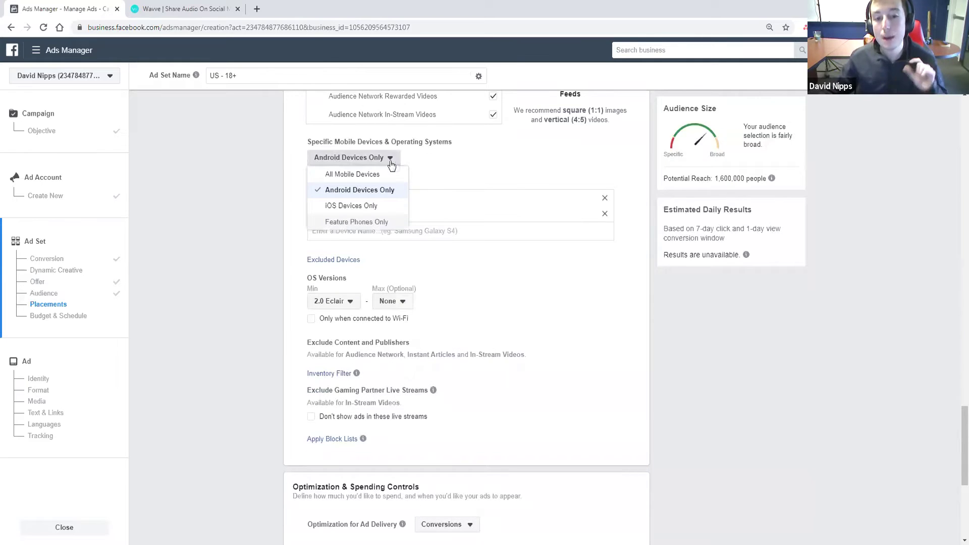
left_click(367, 175)
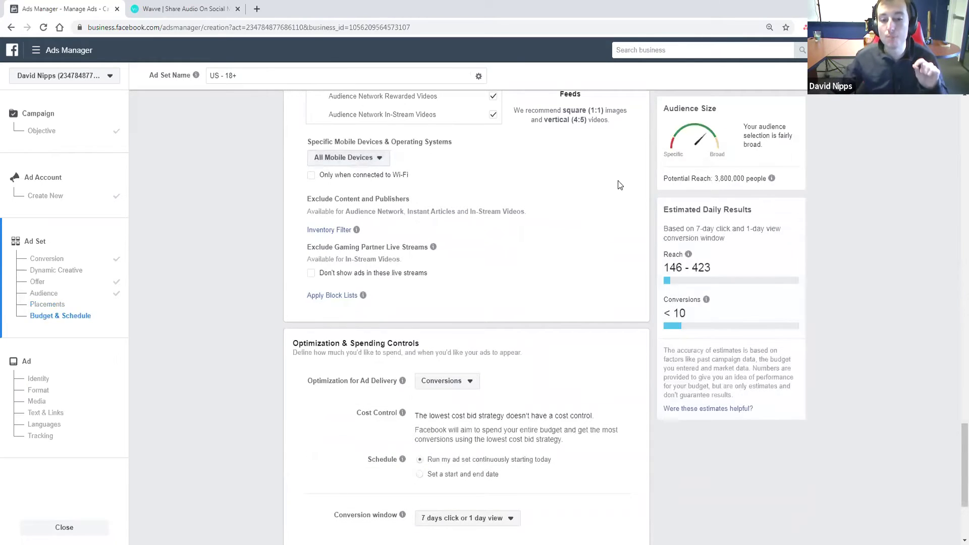
Review the feed, stories, in-stream, search, in-article and app placements chosen for the ad set
scroll(601, 298, "up", 7)
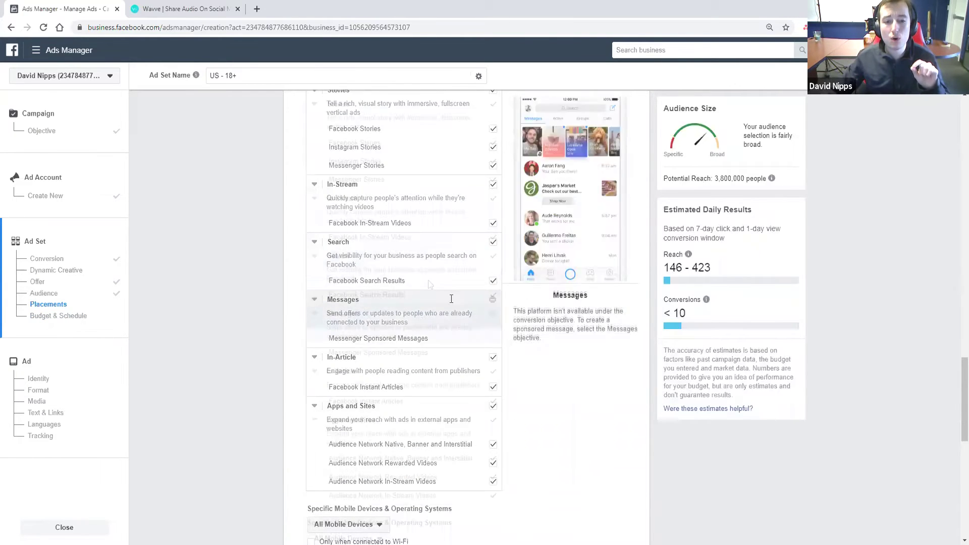
scroll(329, 202, "up", 5)
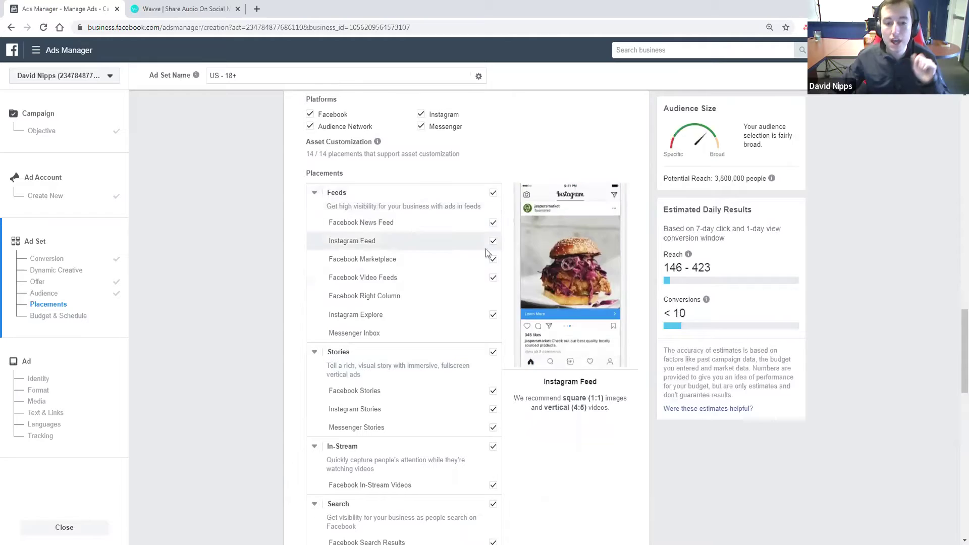
scroll(419, 259, "down", 5)
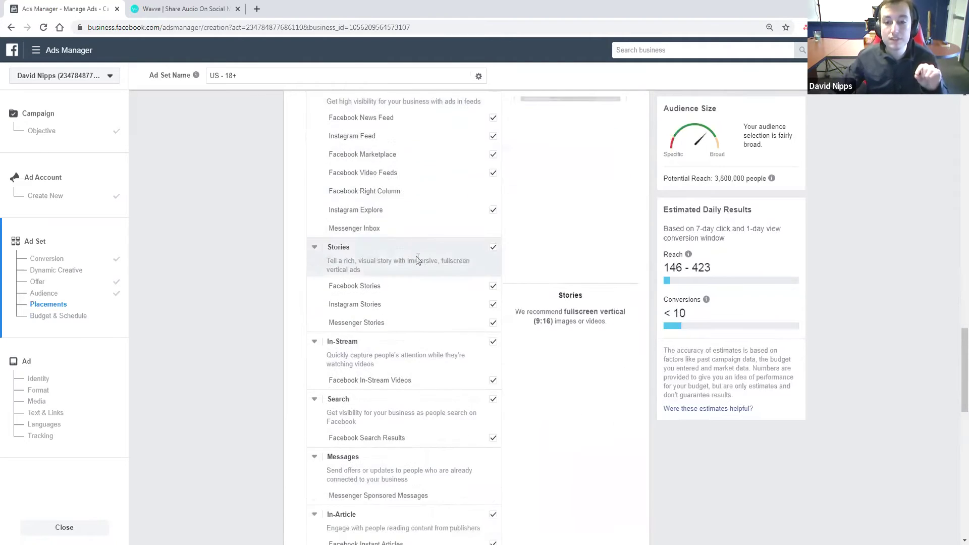
scroll(423, 258, "down", 1)
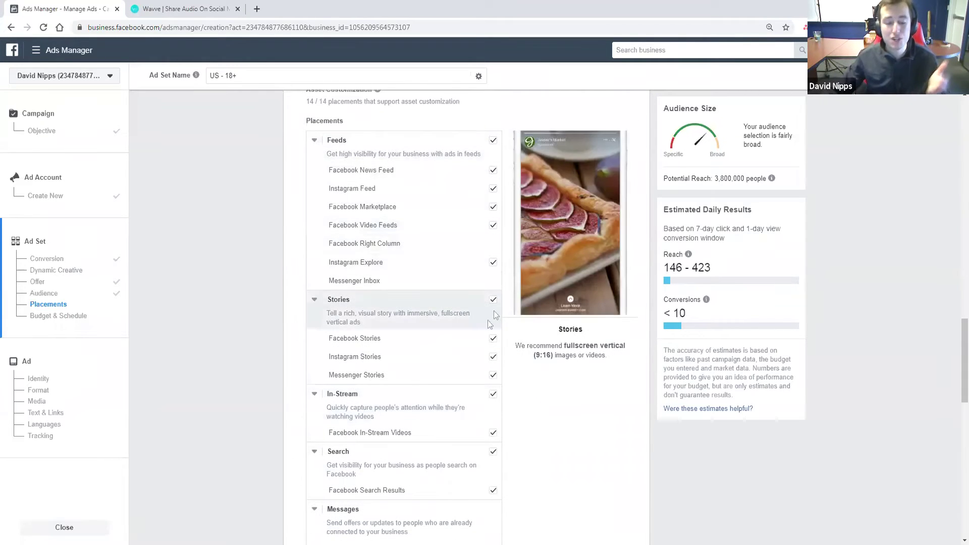
scroll(488, 360, "down", 2)
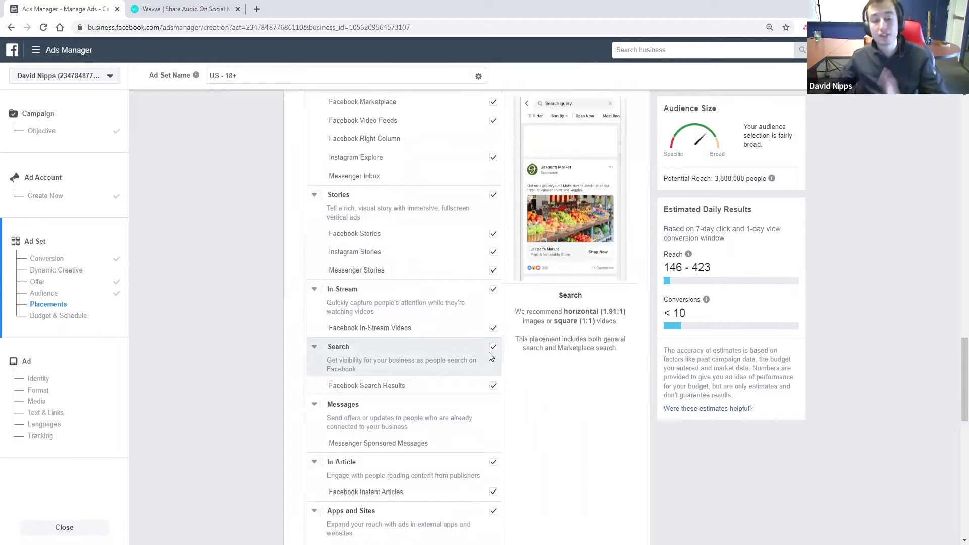
scroll(522, 350, "down", 5)
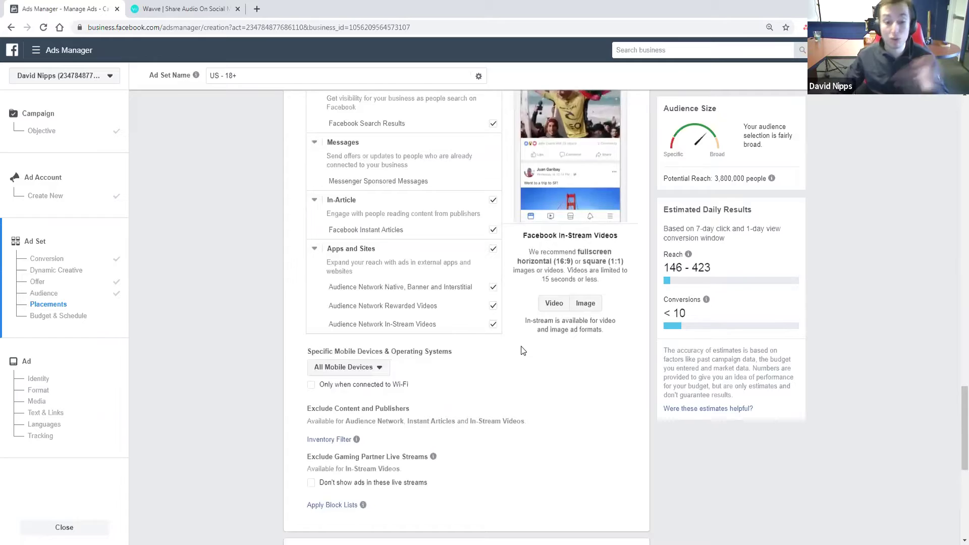
scroll(522, 351, "down", 6)
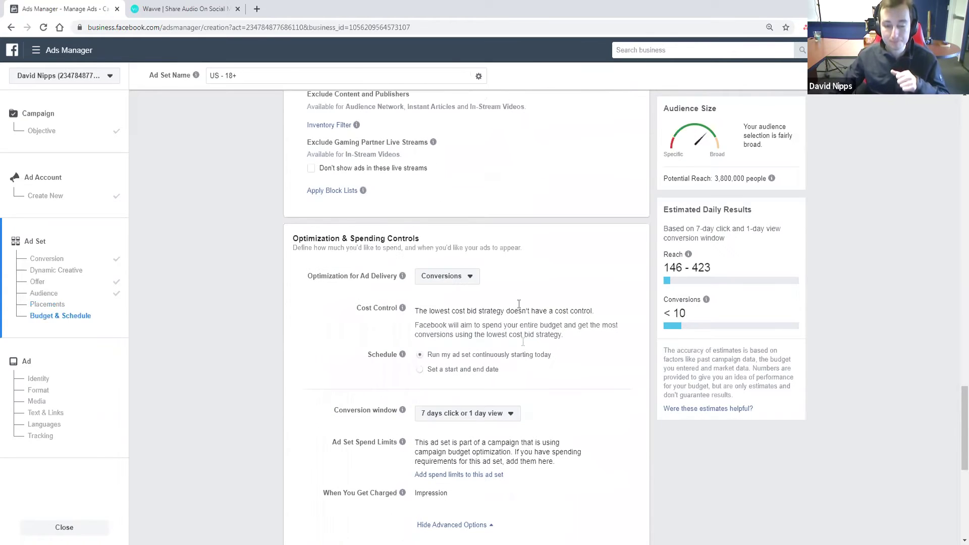
Schedule the ad set with a start date of Feb 15, 2020 and end date of Mar 15, 2020, and continue to the ad
scroll(446, 337, "down", 1)
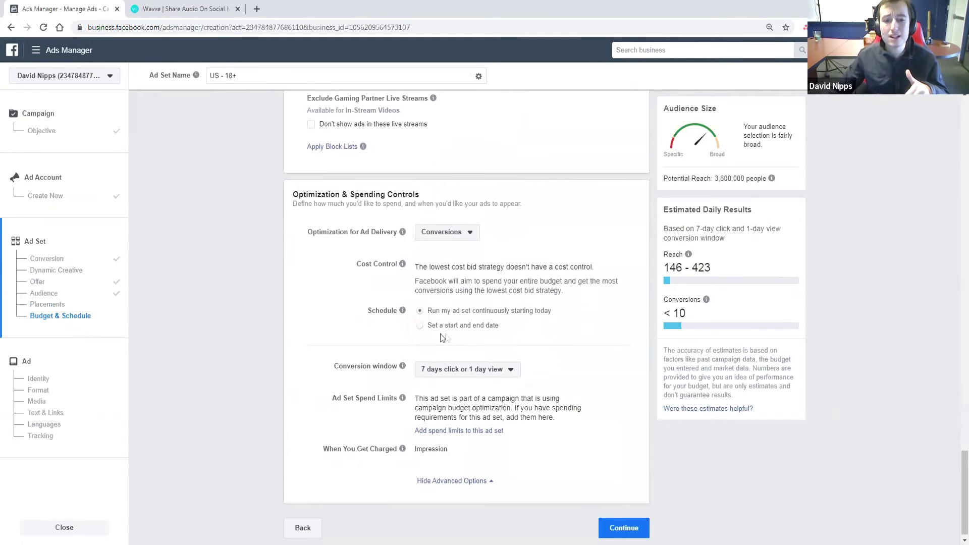
left_click(419, 325)
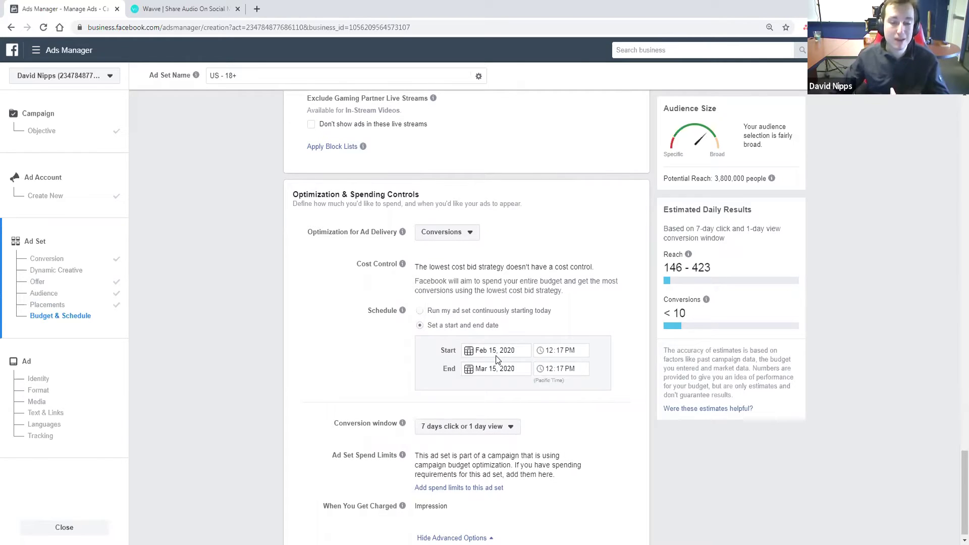
left_click(440, 236)
left_click(444, 235)
scroll(498, 282, "down", 1)
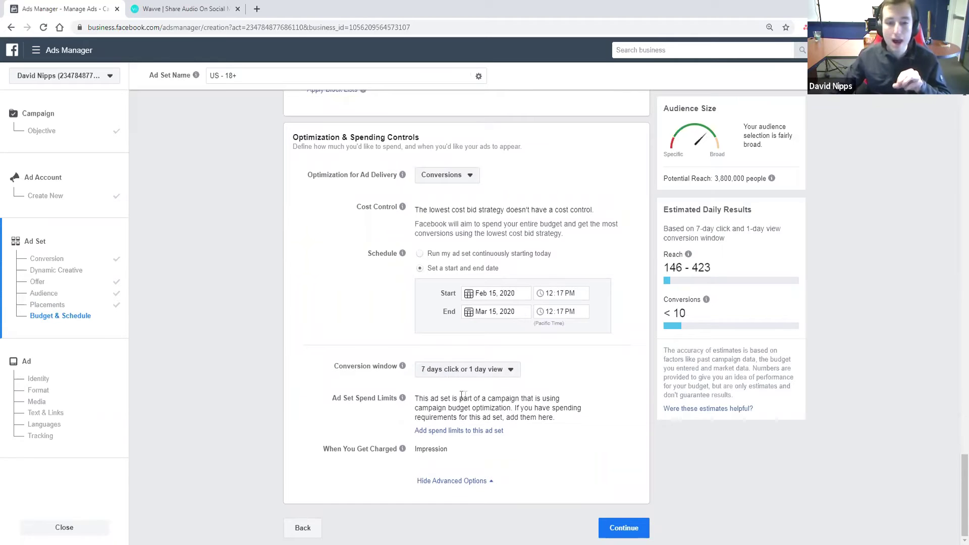
left_click(621, 528)
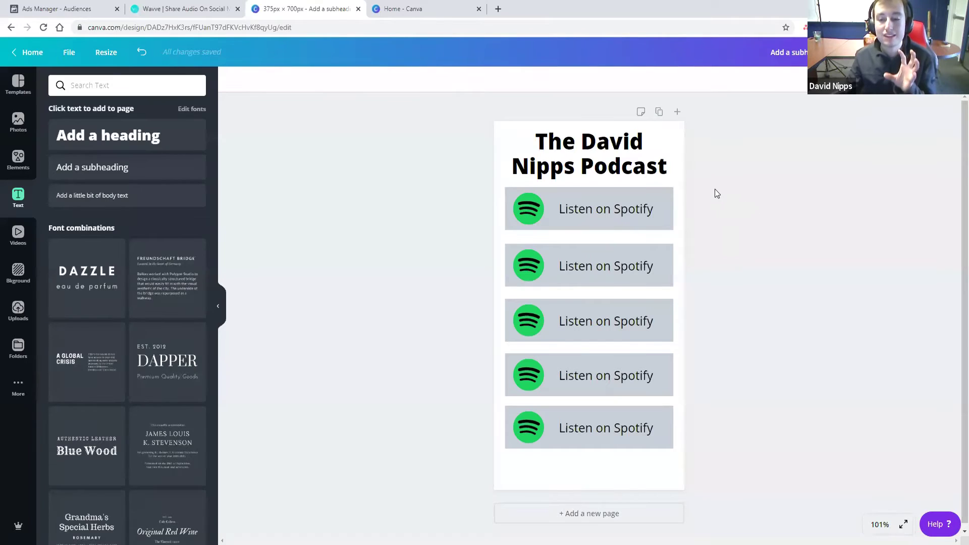
In Canva, examine the podcast landing page mockup and its stack of Listen on Spotify buttons
left_click_drag(672, 244, 672, 247)
left_click_drag(725, 199, 666, 295)
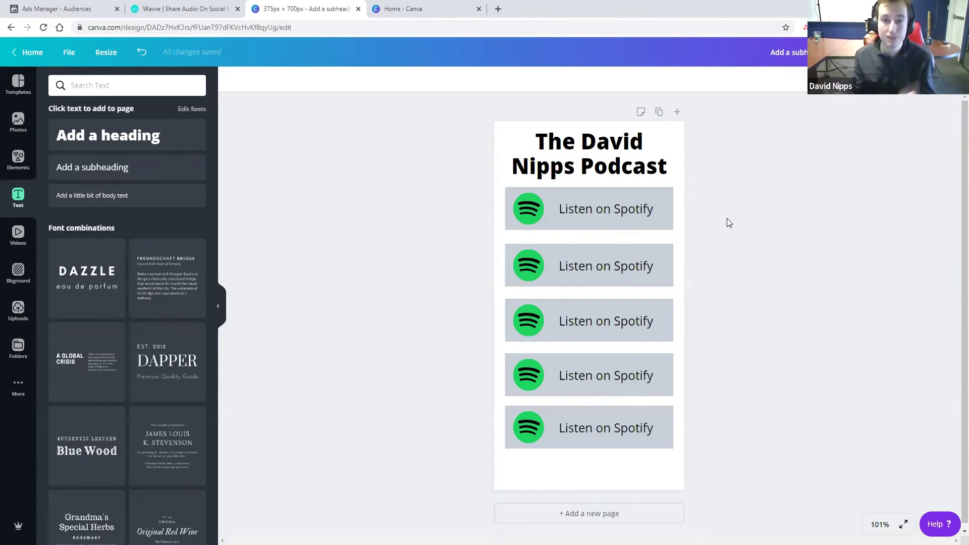
left_click_drag(755, 186, 504, 465)
left_click(814, 359)
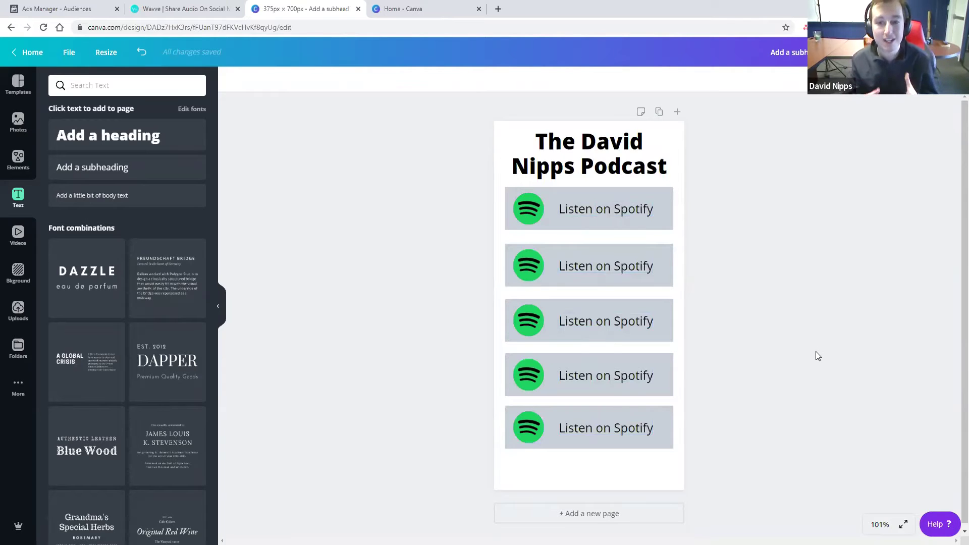
left_click_drag(458, 197, 678, 401)
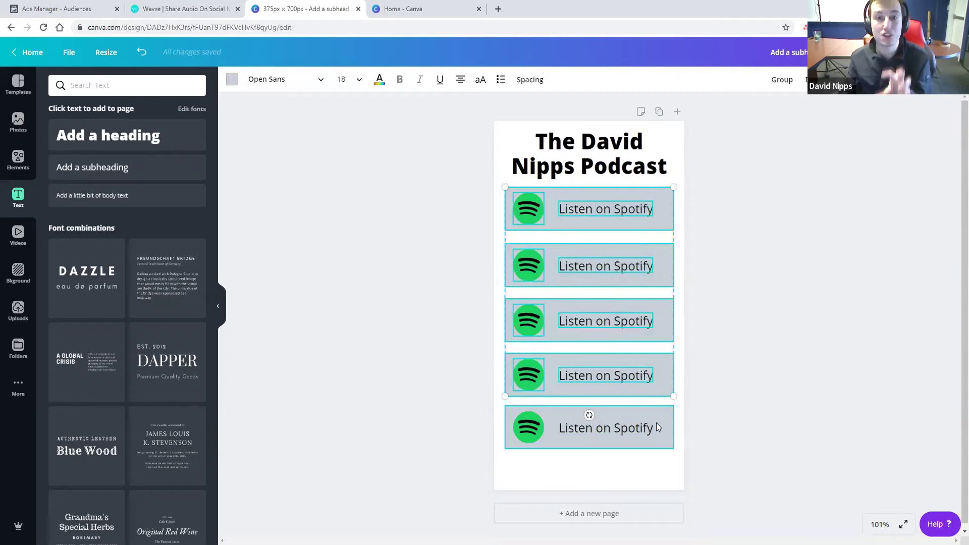
left_click(713, 406)
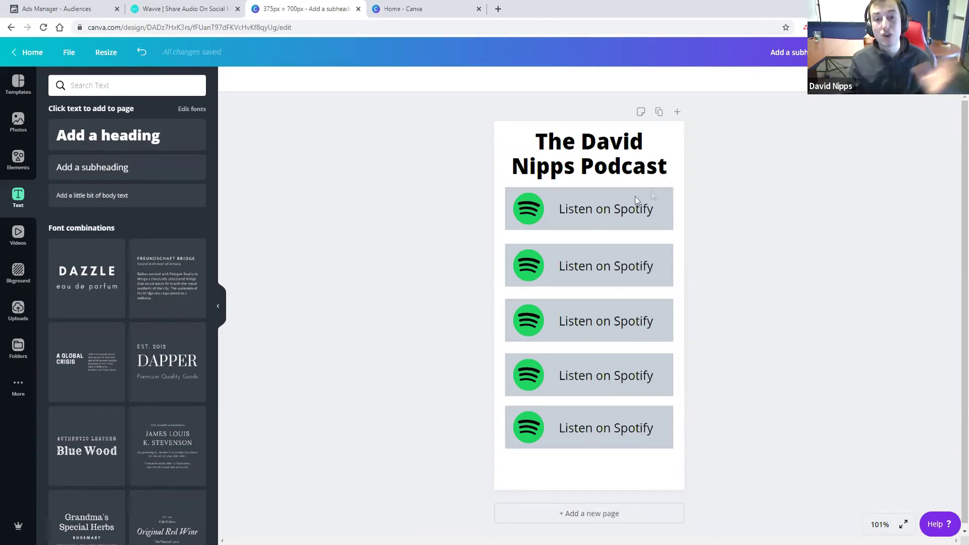
Switch to Ads Manager and examine the ad's format, media, text and website URL fields alongside the Canva landing page mockup
key("ctrl+1")
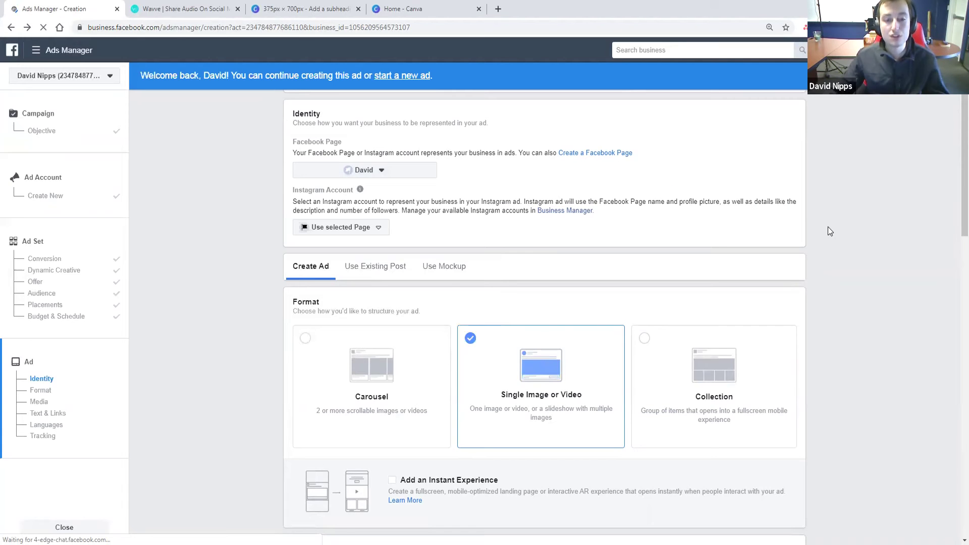
scroll(820, 262, "down", 2)
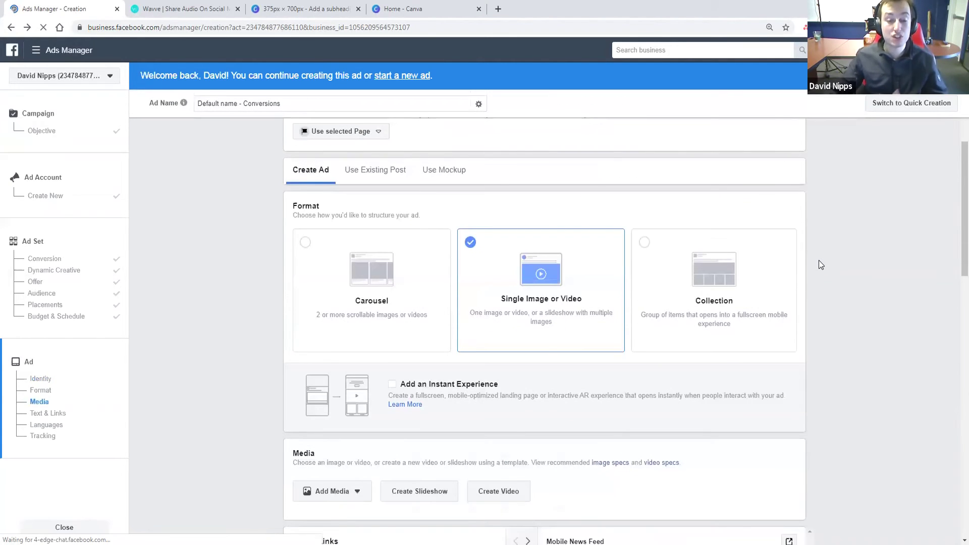
key("ctrl+4")
key("ctrl+3")
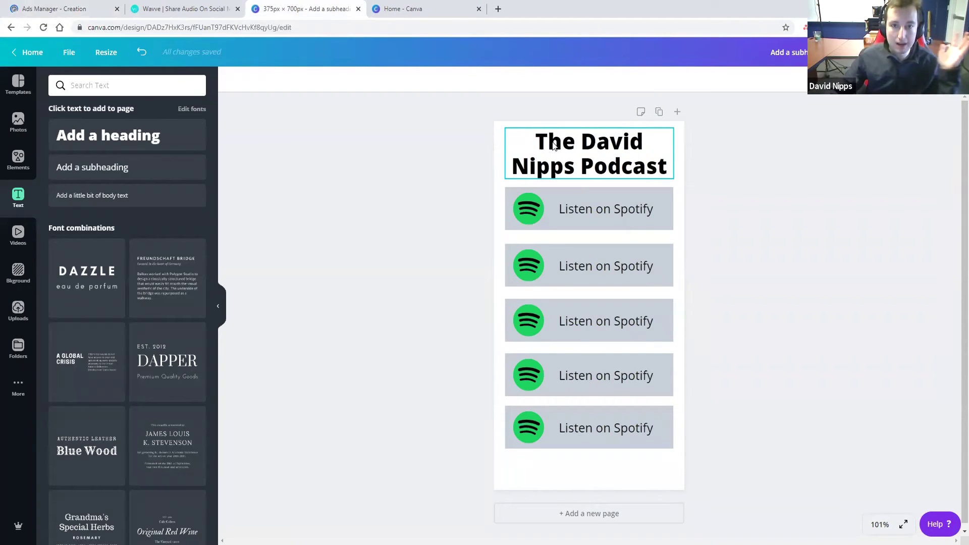
key("ctrl+1")
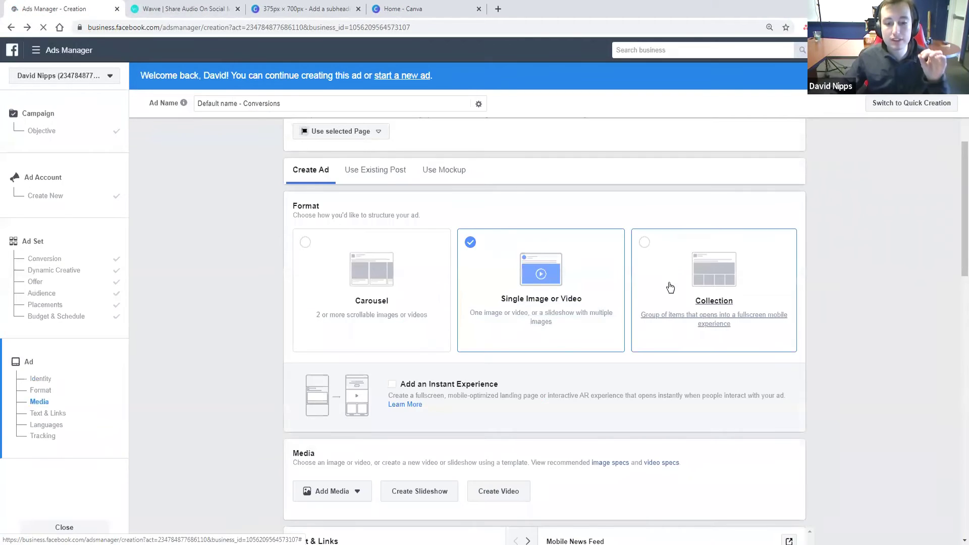
scroll(666, 285, "down", 10)
left_click(357, 372)
left_click(277, 368)
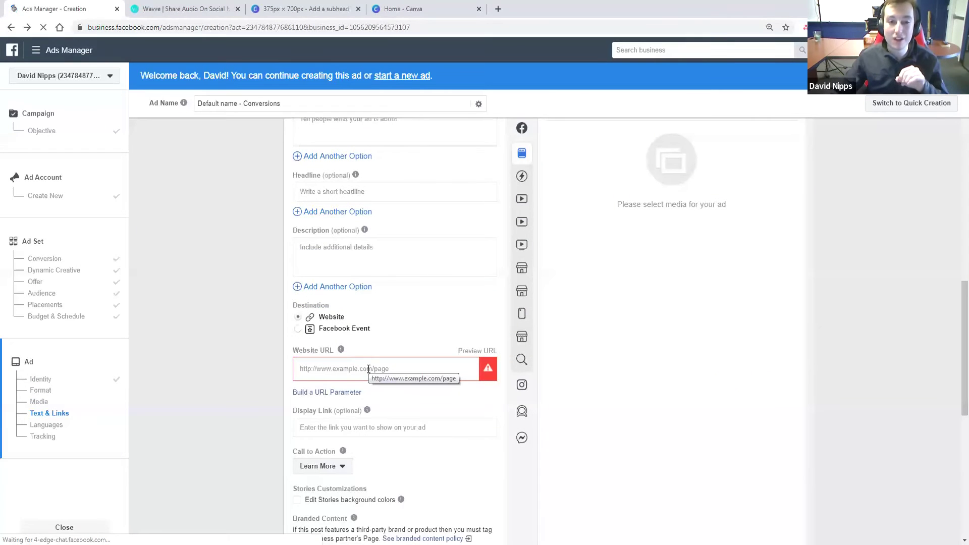
scroll(354, 353, "up", 5)
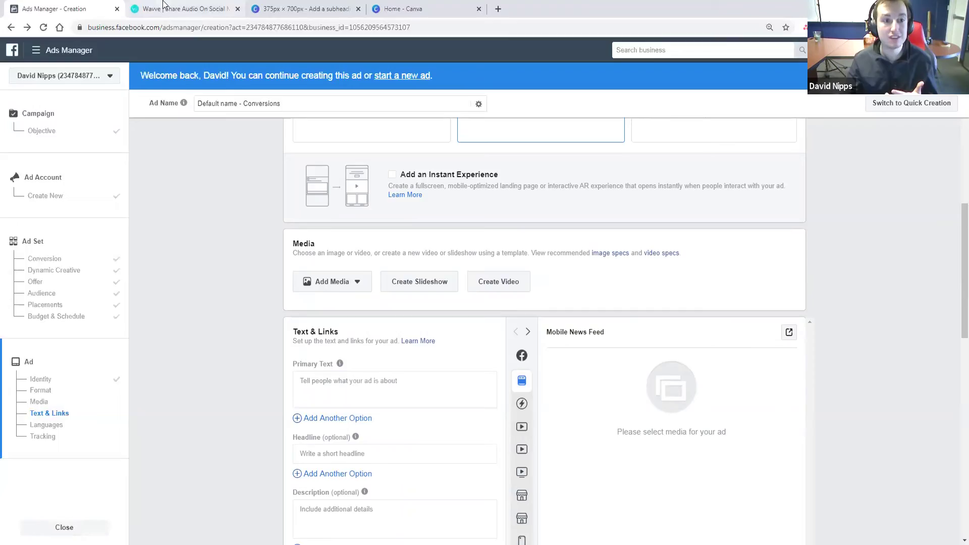
Switch to the Wavve website and examine its sample podcast animations, opening and closing the "Who is a VA Anyway?" example
left_click(177, 8)
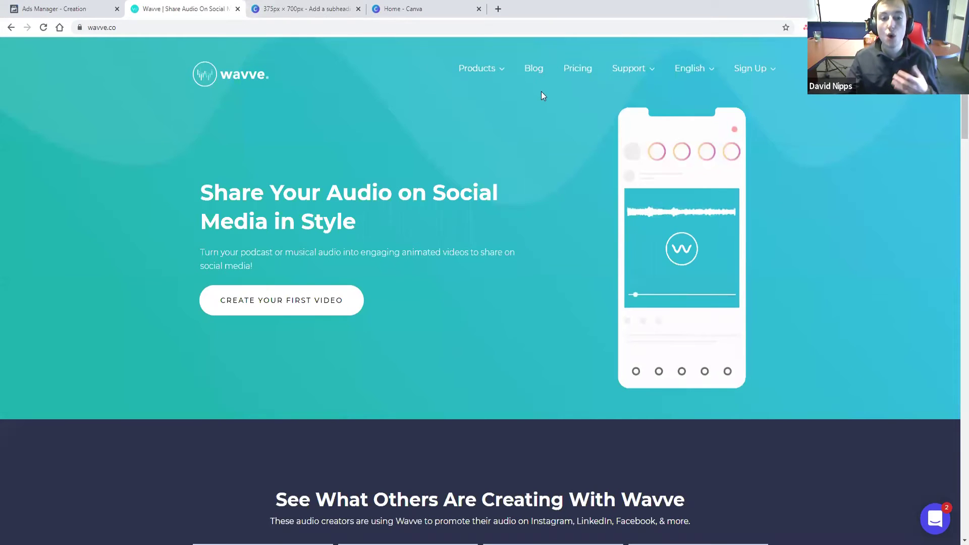
scroll(450, 285, "down", 5)
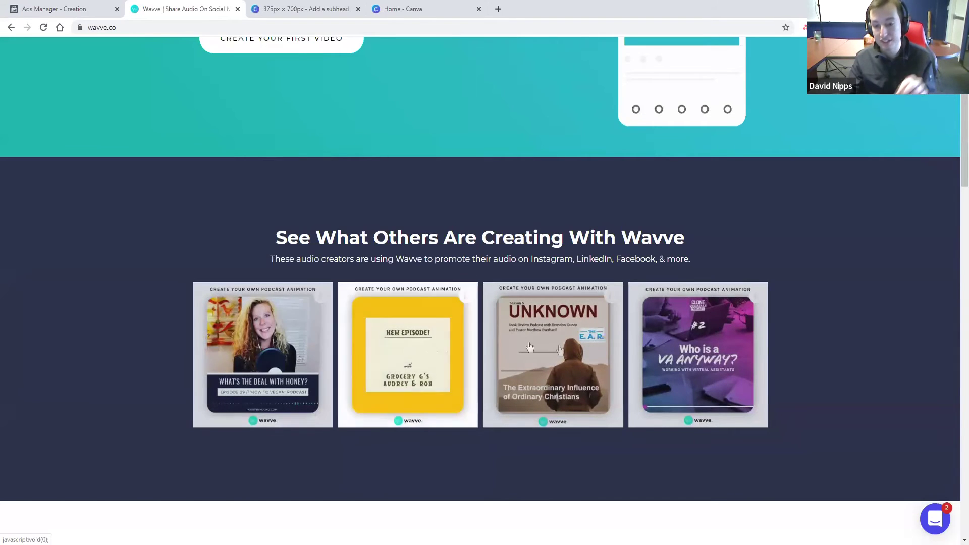
scroll(873, 381, "down", 2)
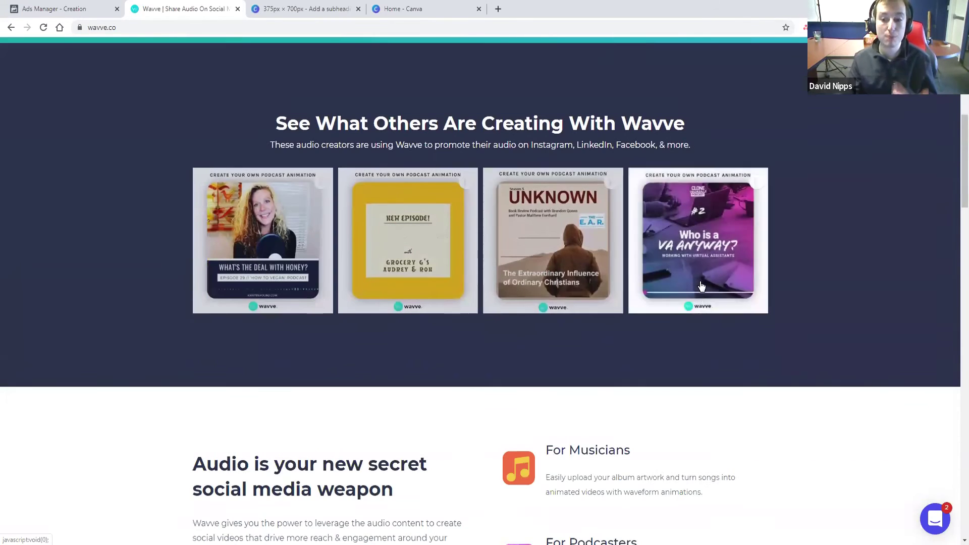
left_click(697, 240)
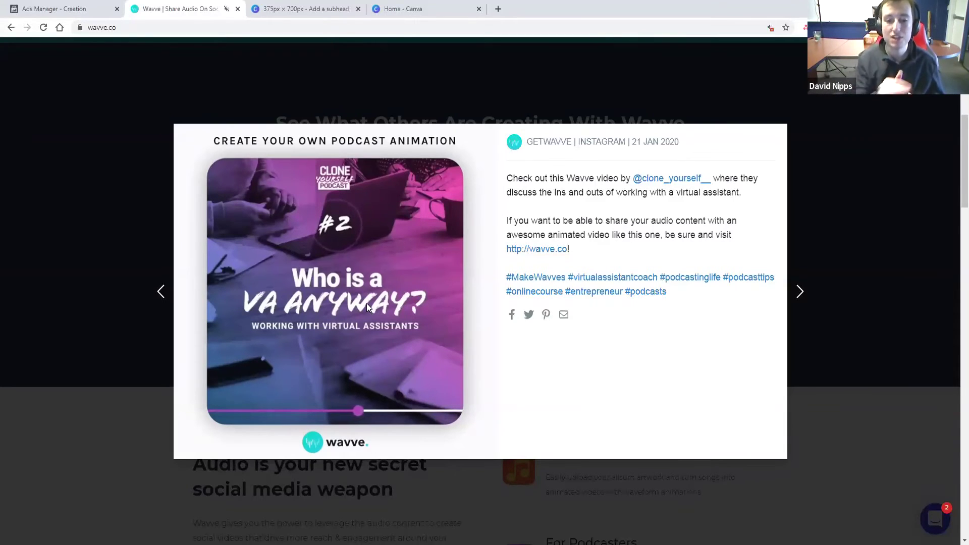
left_click(811, 209)
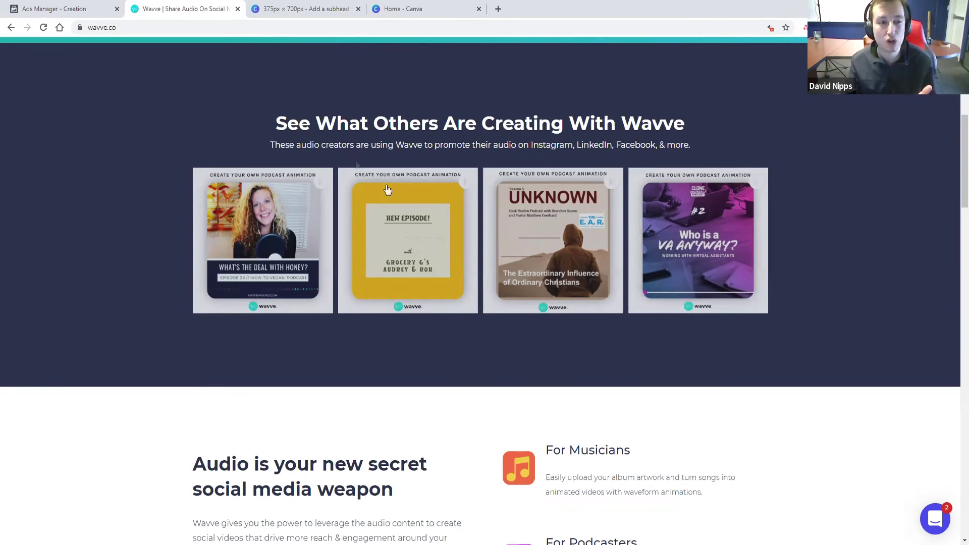
scroll(662, 367, "up", 5)
scroll(662, 369, "up", 2)
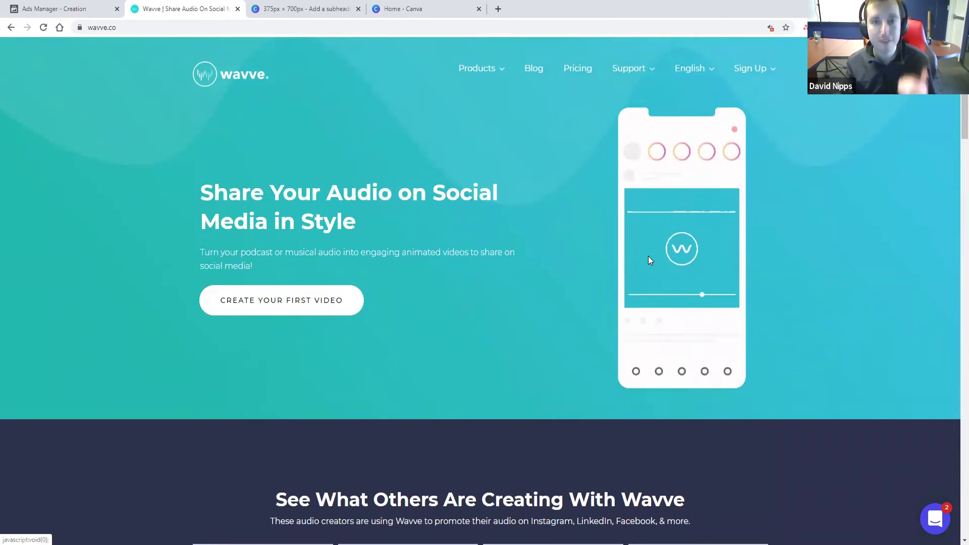
Return to Ads Manager and review the ad's format, media, text and link sections
key("ctrl+shift+Tab")
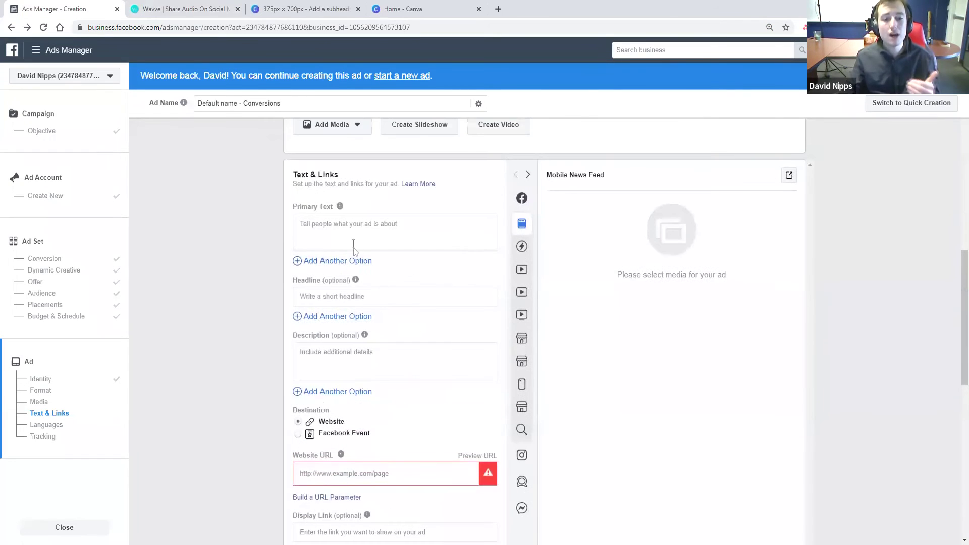
scroll(413, 247, "up", 4)
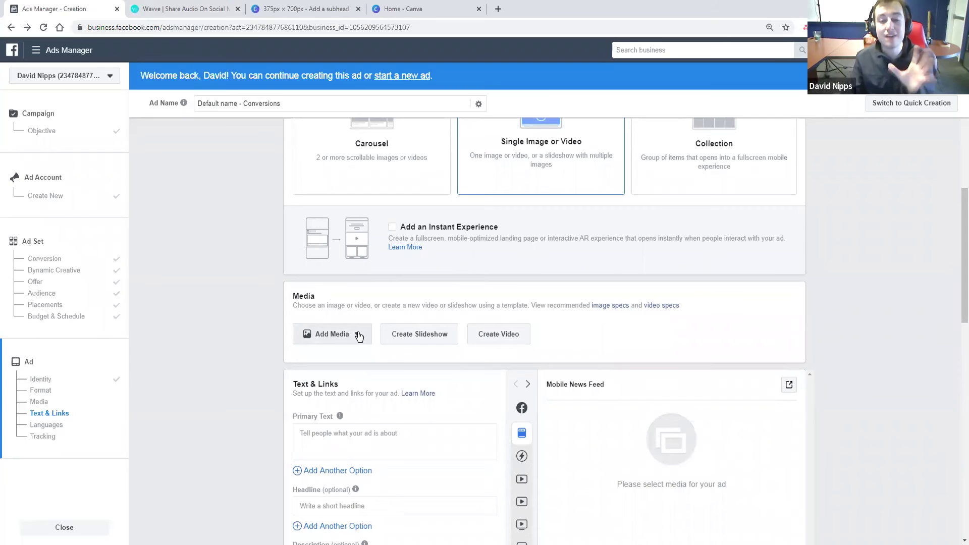
scroll(403, 335, "down", 5)
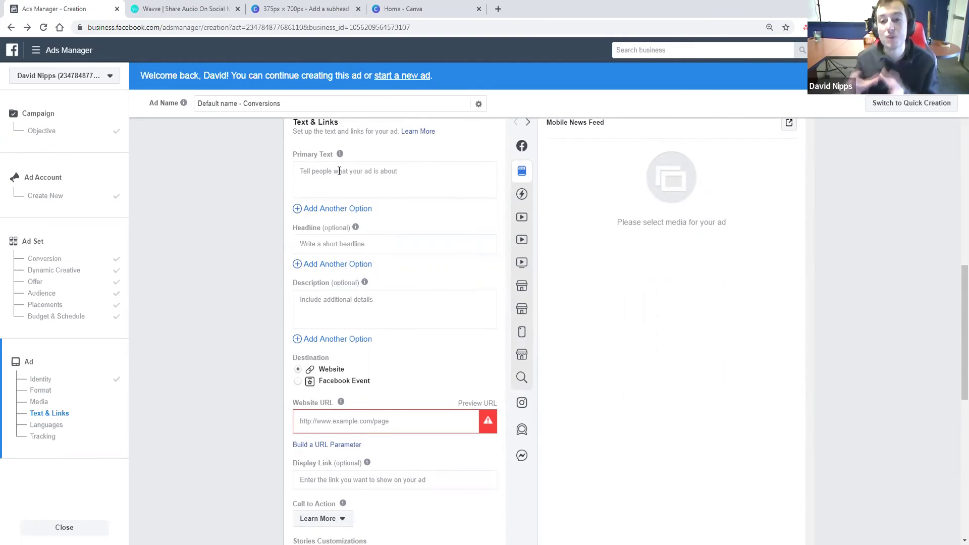
scroll(308, 164, "up", 6)
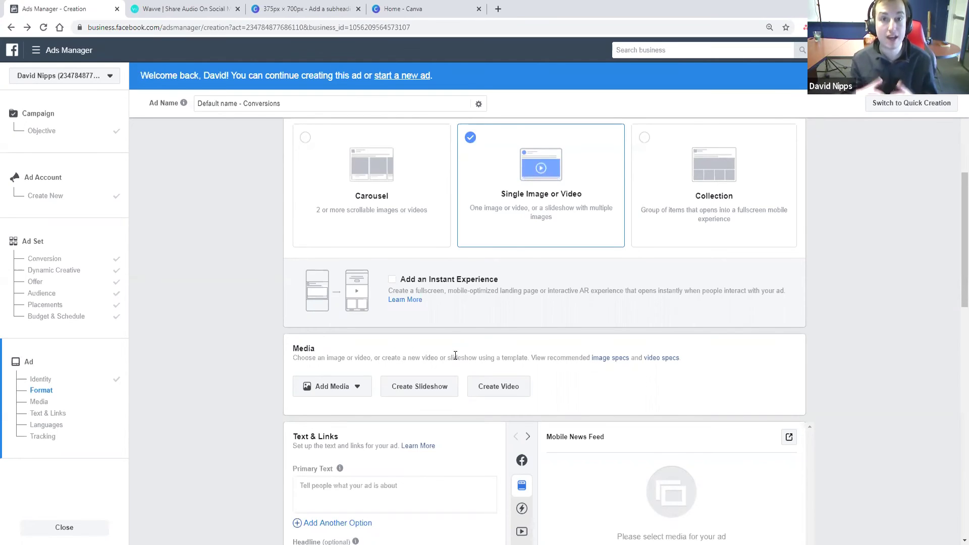
scroll(424, 283, "down", 4)
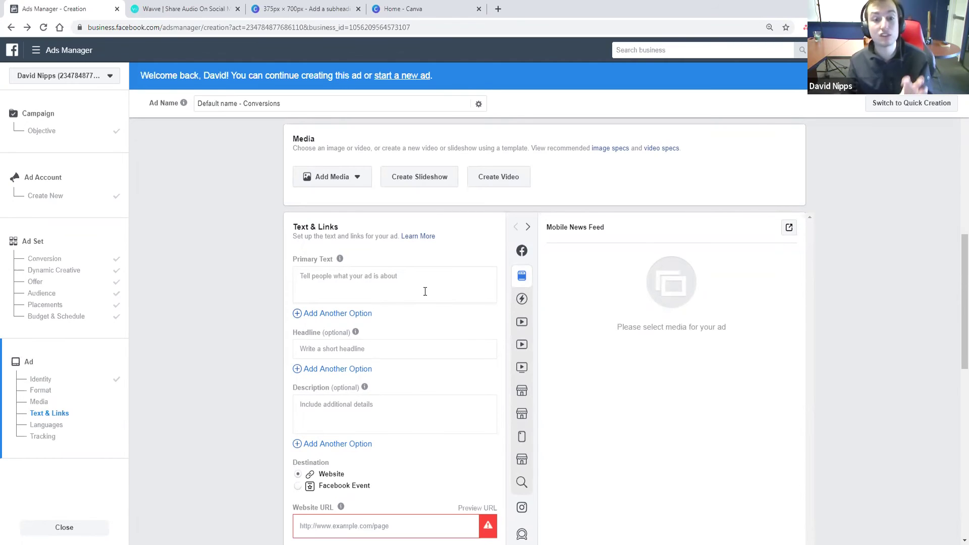
Enter [PODCAST] as the ad's headline
scroll(424, 291, "down", 2)
left_click(379, 242)
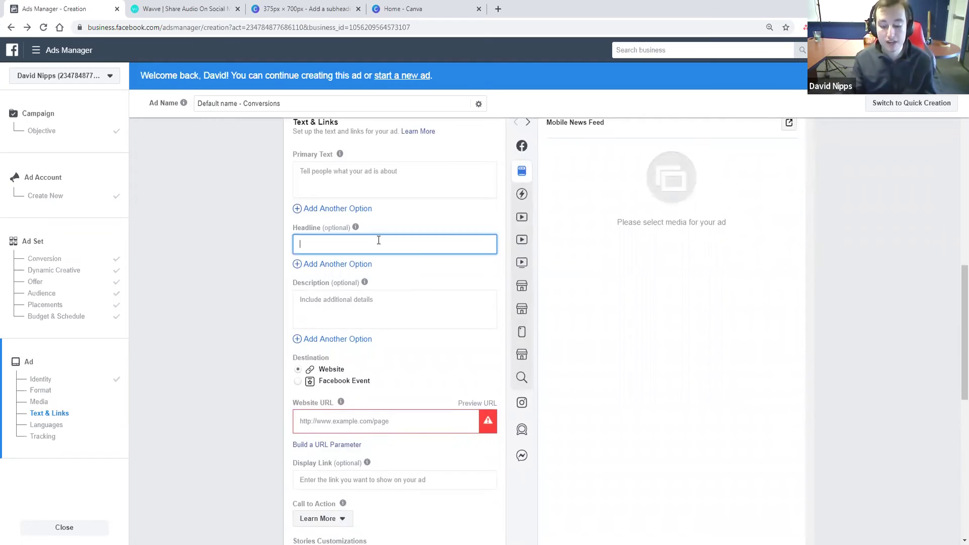
type("[O")
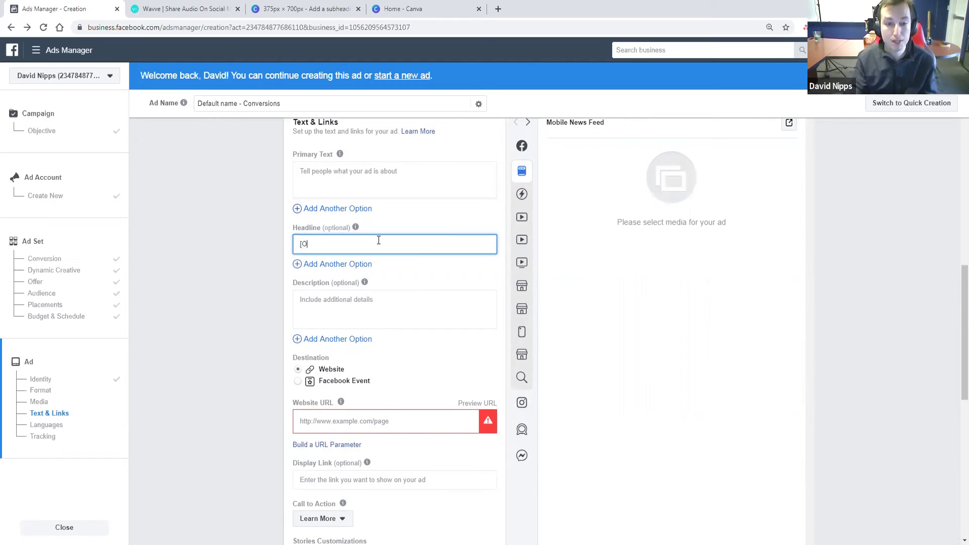
type("ODCAST]")
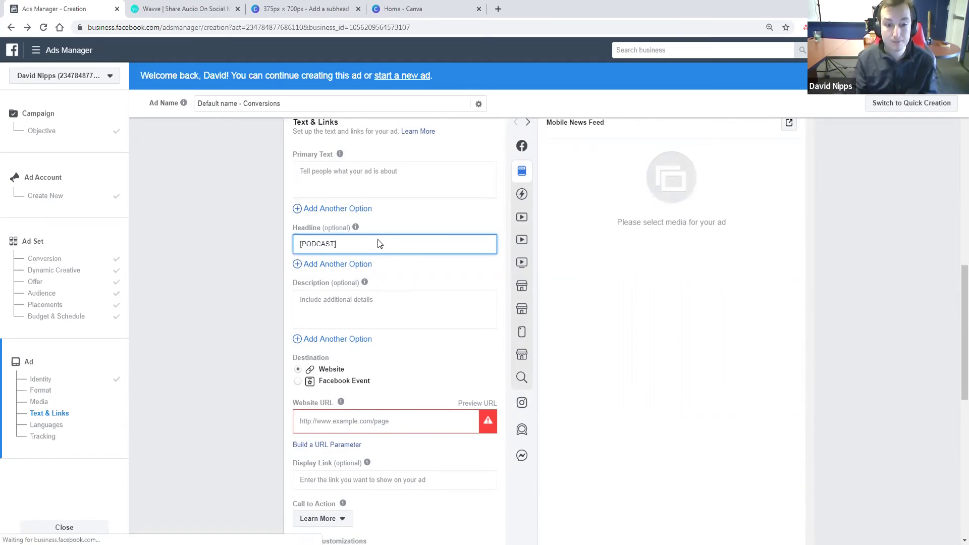
Replace the ad's headline text with [LISTEN]
key("BackSpace")
key("BackSpace")
key("BackSpace")
key("BackSpace")
key("BackSpace")
key("BackSpace")
key("BackSpace")
key("BackSpace")
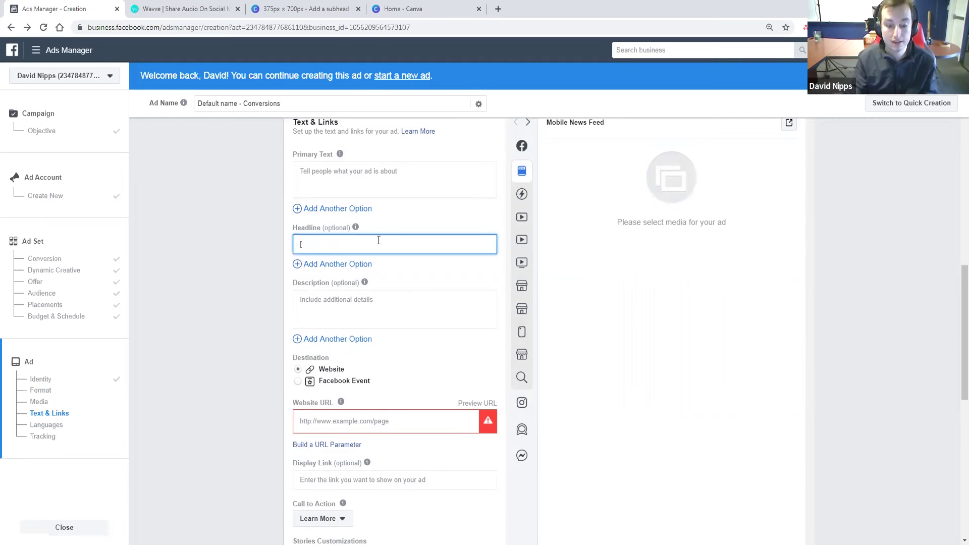
type("LISTEN]")
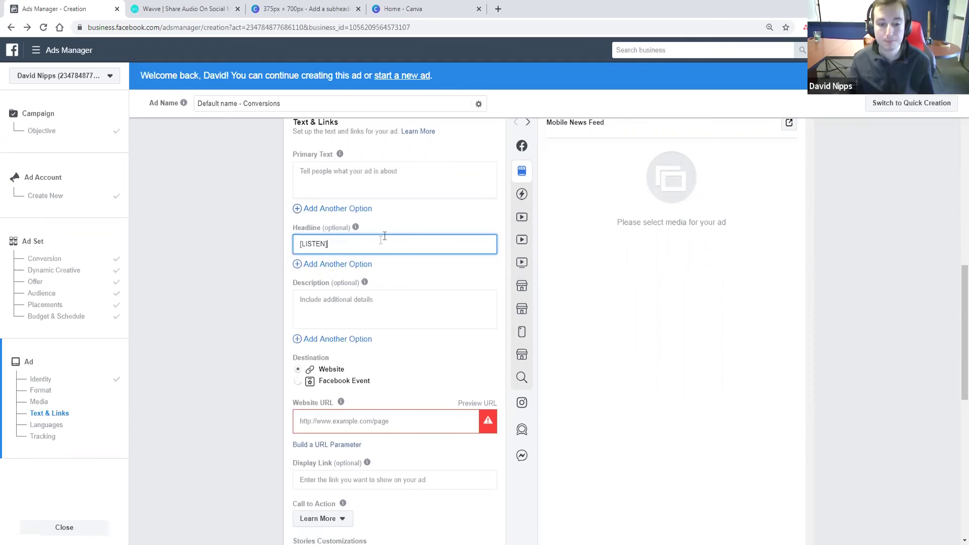
Set the ad's call to action to Listen Now
scroll(244, 298, "down", 3)
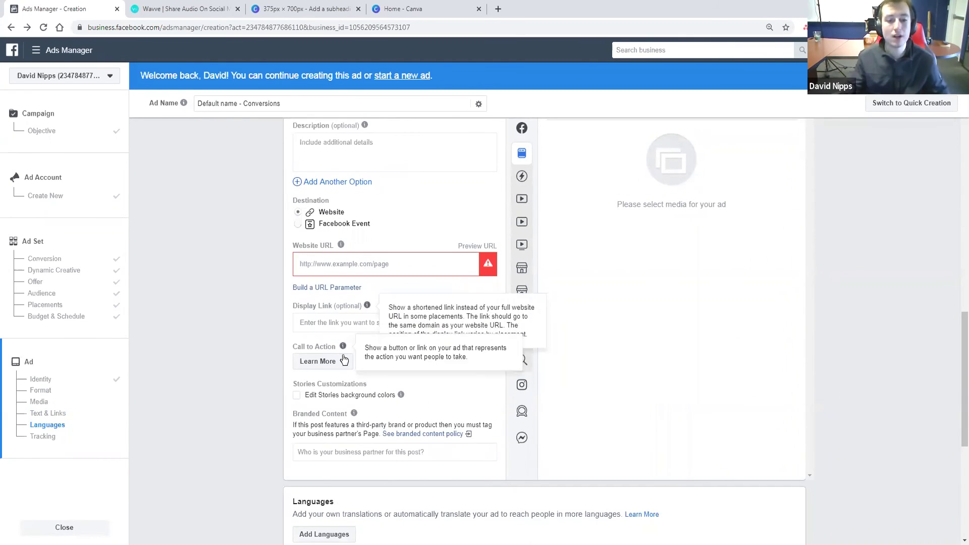
left_click(323, 362)
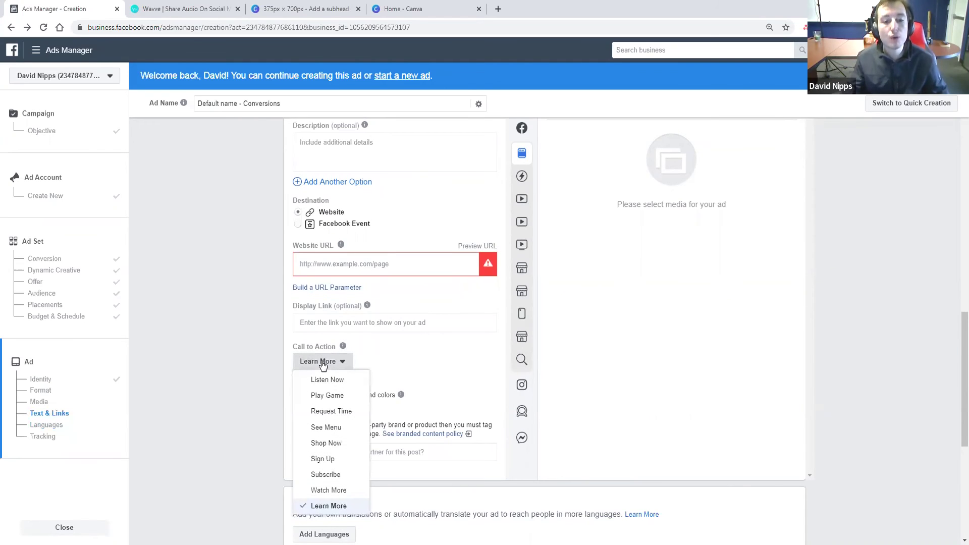
key("Return")
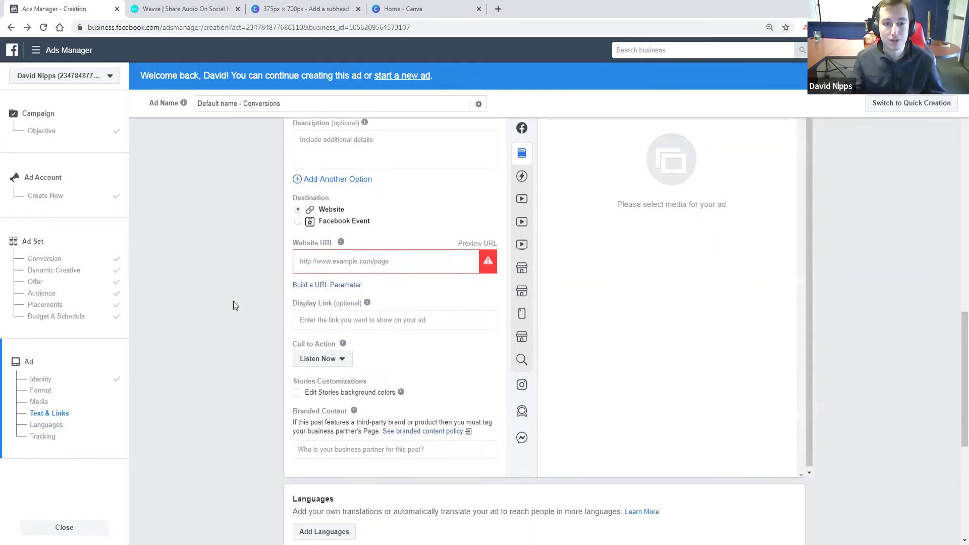
Review the ad's media and text setup, check the podcast landing page mockup in Canva, and return to Ads Manager
scroll(233, 303, "down", 3)
scroll(230, 337, "up", 8)
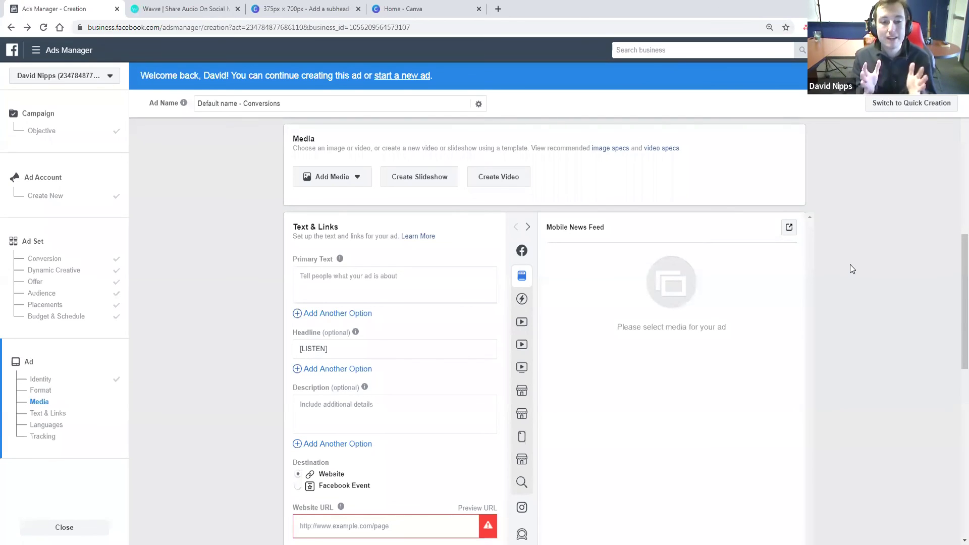
left_click(306, 9)
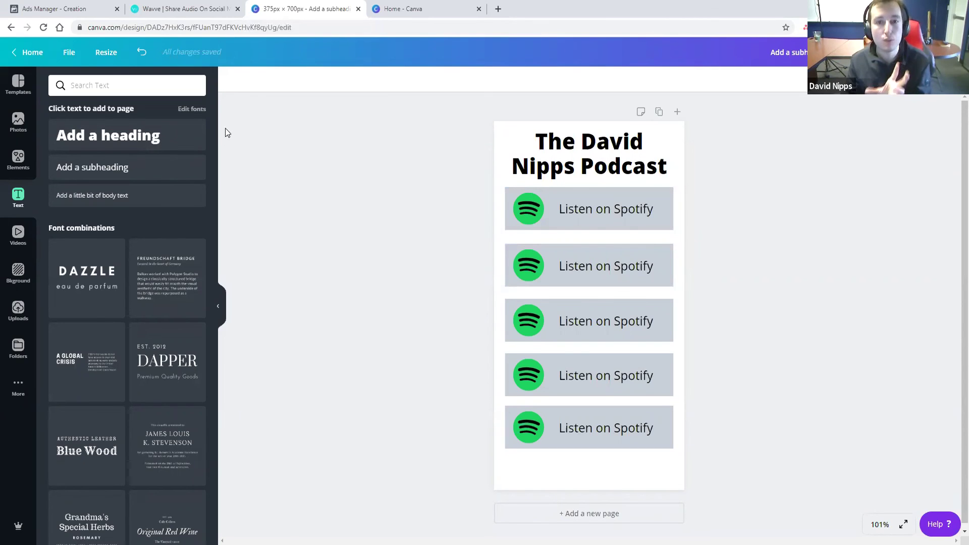
key("ctrl+1")
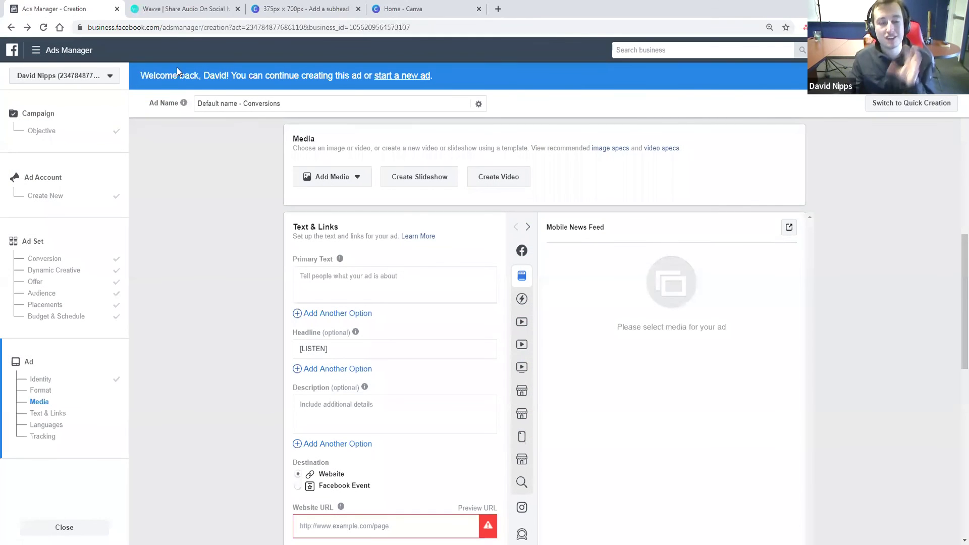